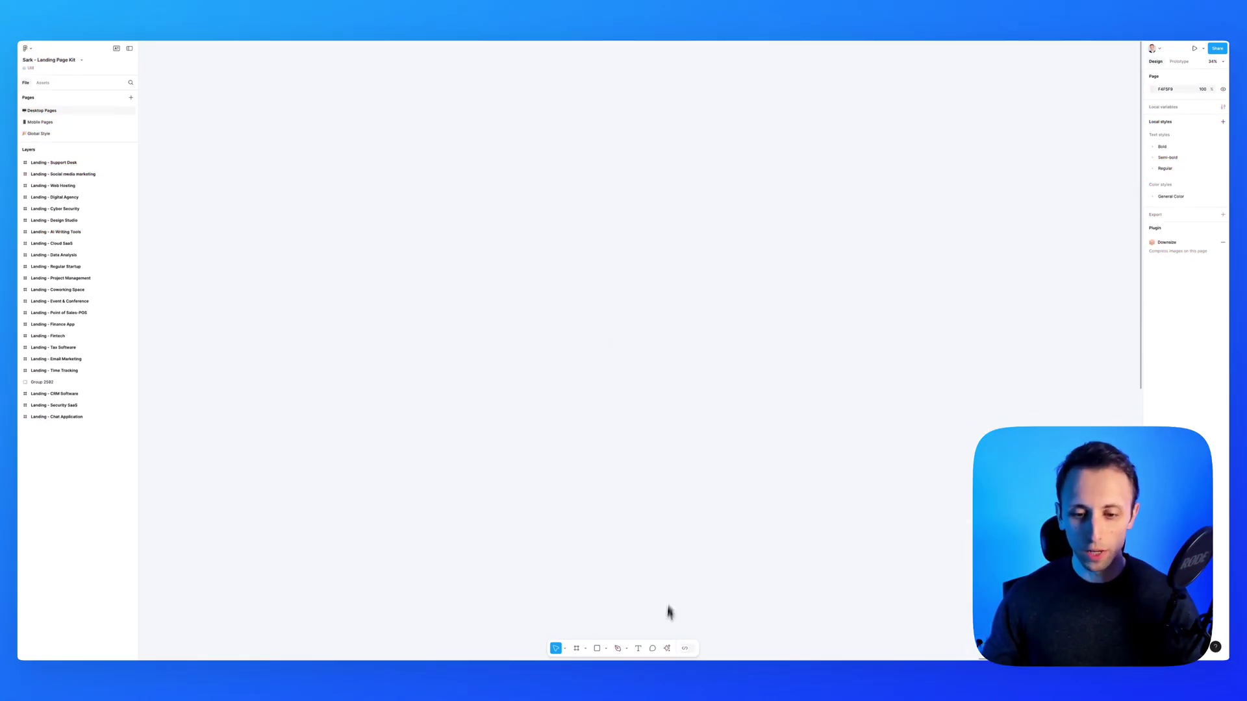
# - Open the Actions menu and browse its list of AI and design tools
pyautogui.click(668, 649)
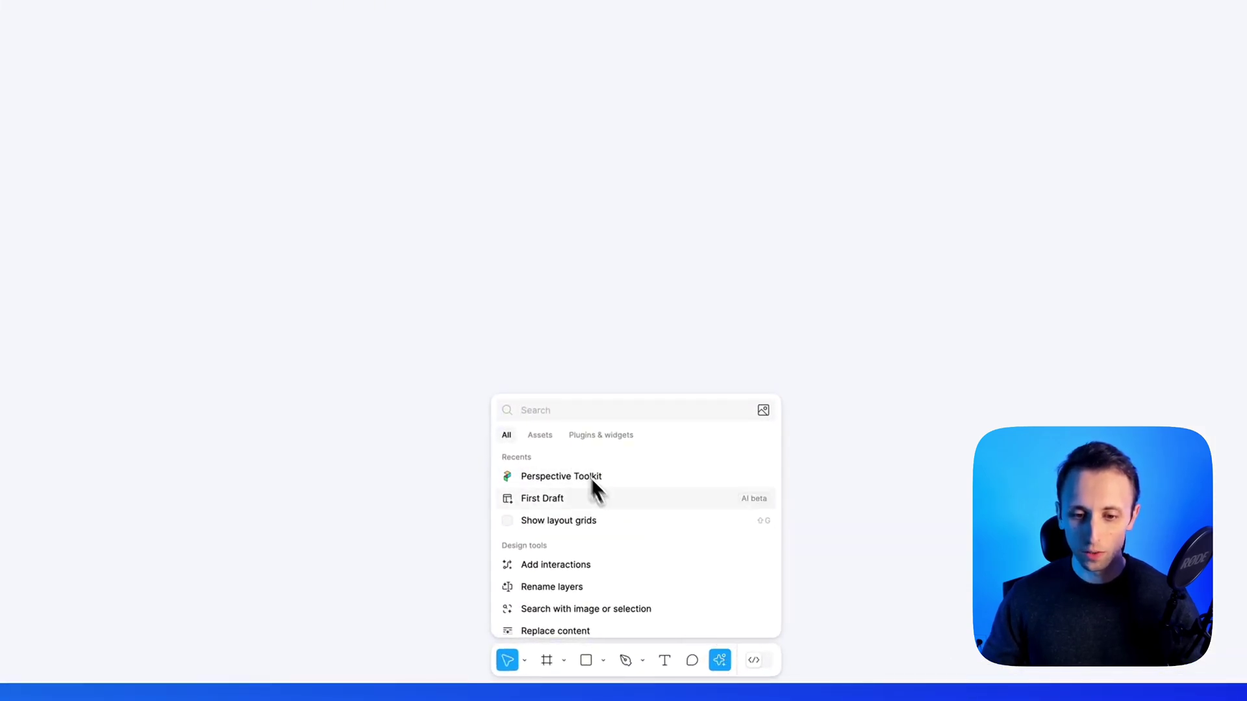
pyautogui.scroll(-2, 581, 584)
pyautogui.scroll(1, 579, 582)
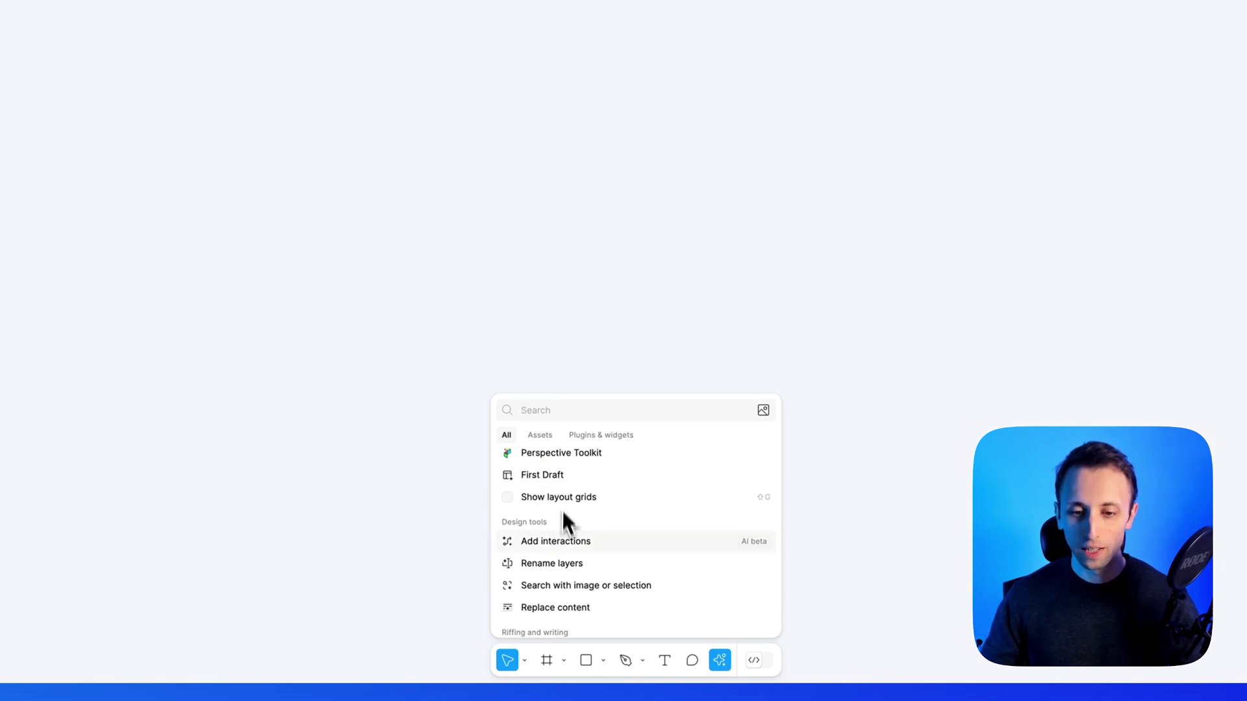
pyautogui.scroll(-1, 553, 537)
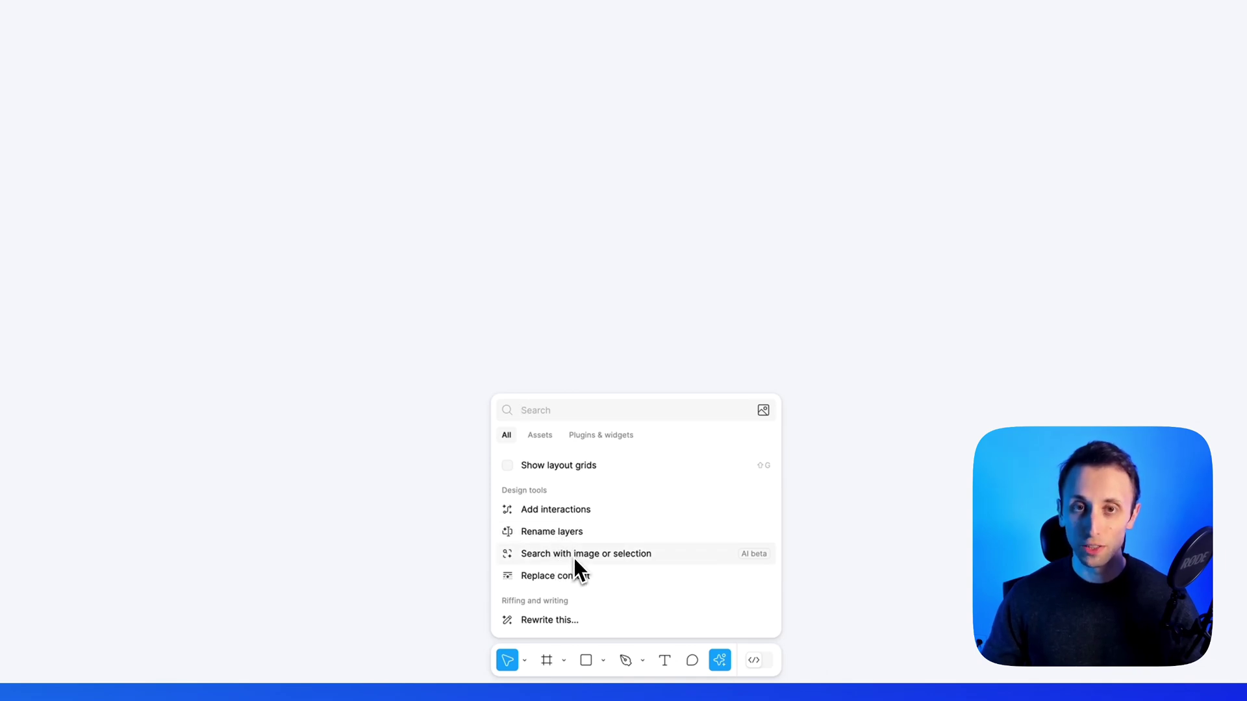
pyautogui.scroll(-1, 568, 575)
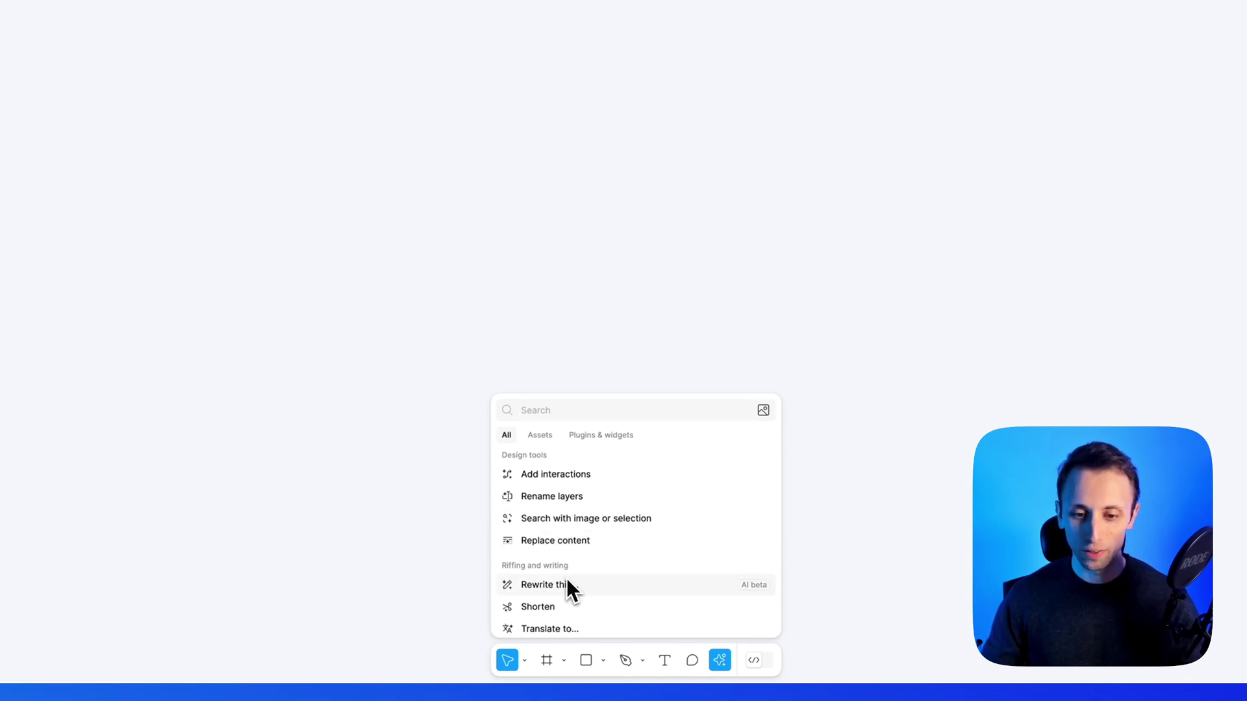
pyautogui.scroll(-1, 566, 578)
pyautogui.scroll(-1, 546, 536)
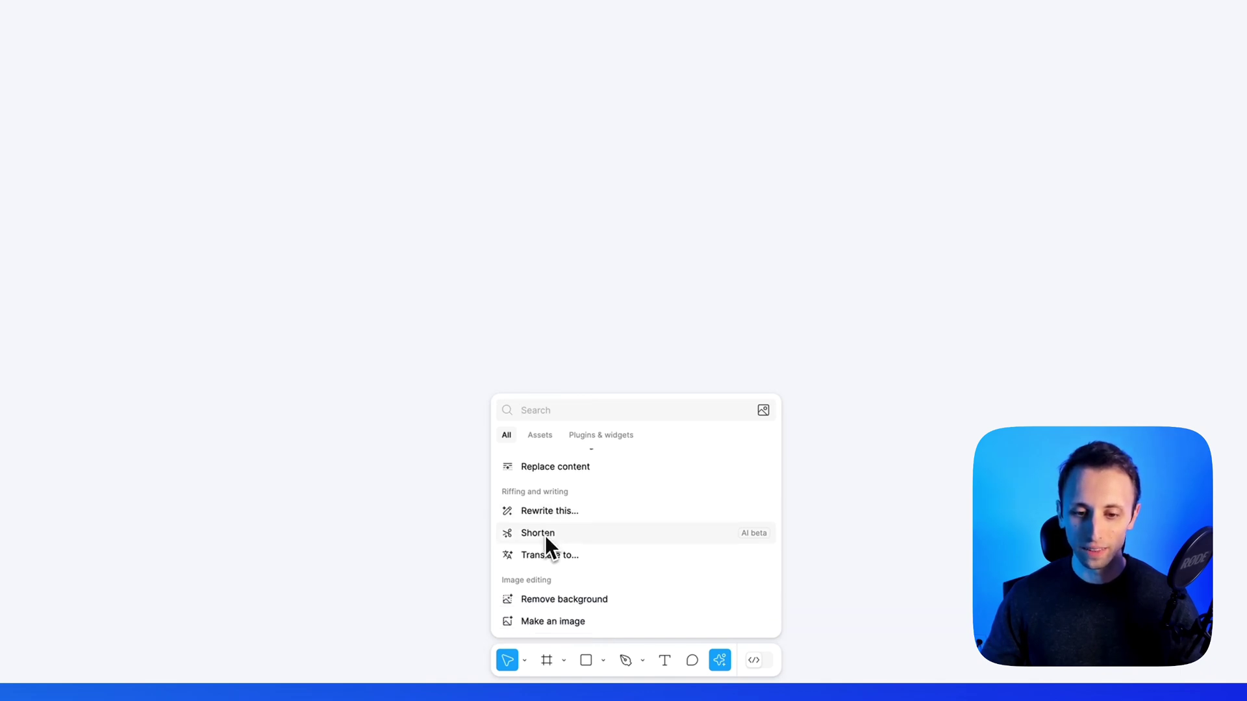
pyautogui.scroll(3, 536, 591)
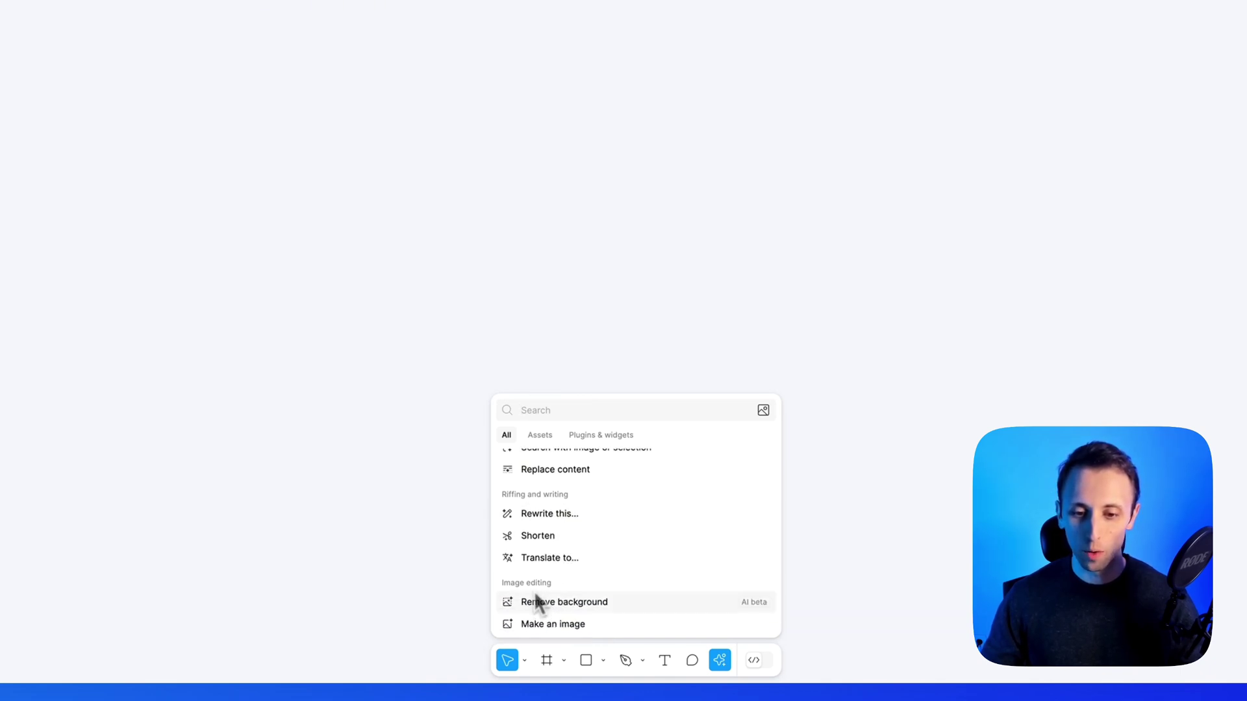
pyautogui.scroll(1, 549, 500)
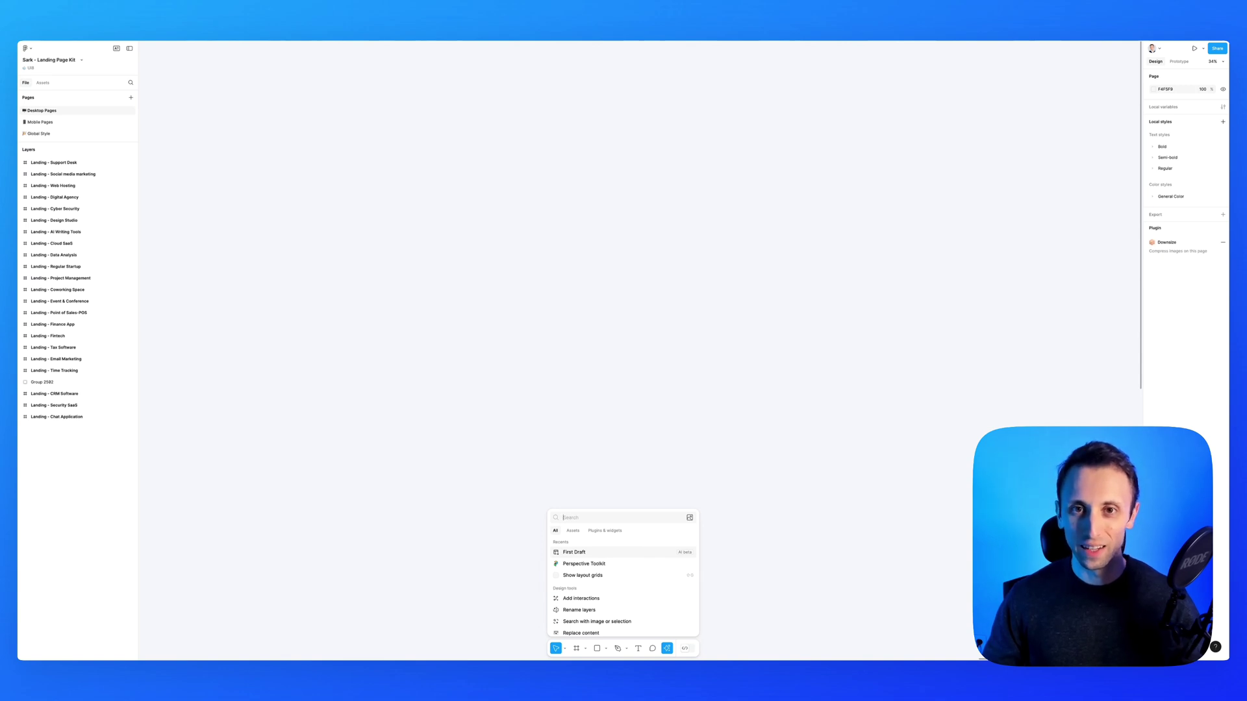
# - Generate a First Draft with the Basic site library from 'landing page for an ai chatbot company'
pyautogui.click(574, 552)
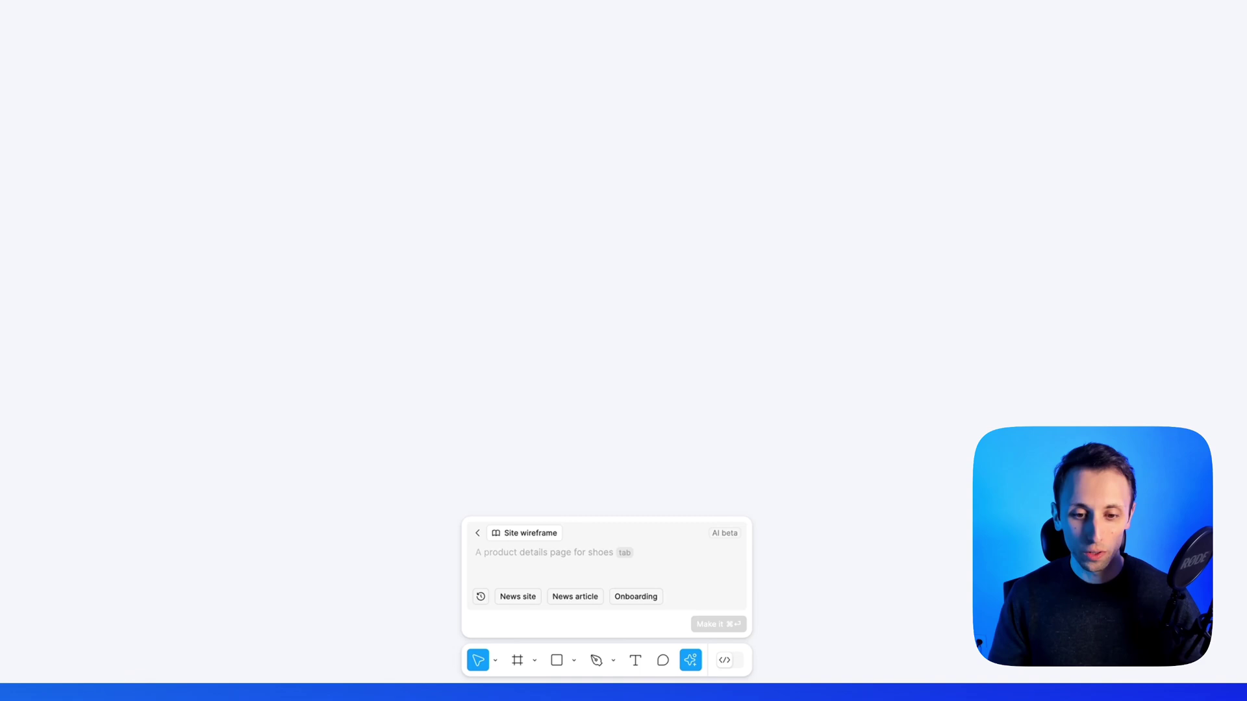
pyautogui.click(528, 541)
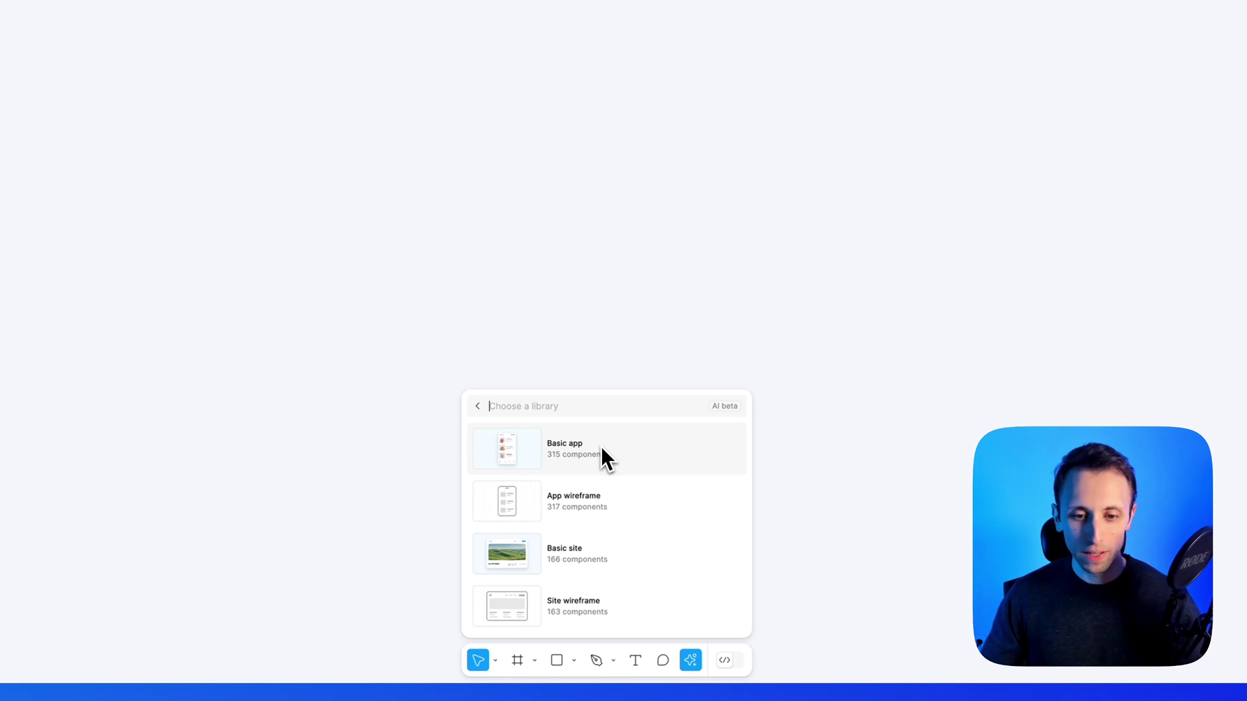
pyautogui.click(612, 557)
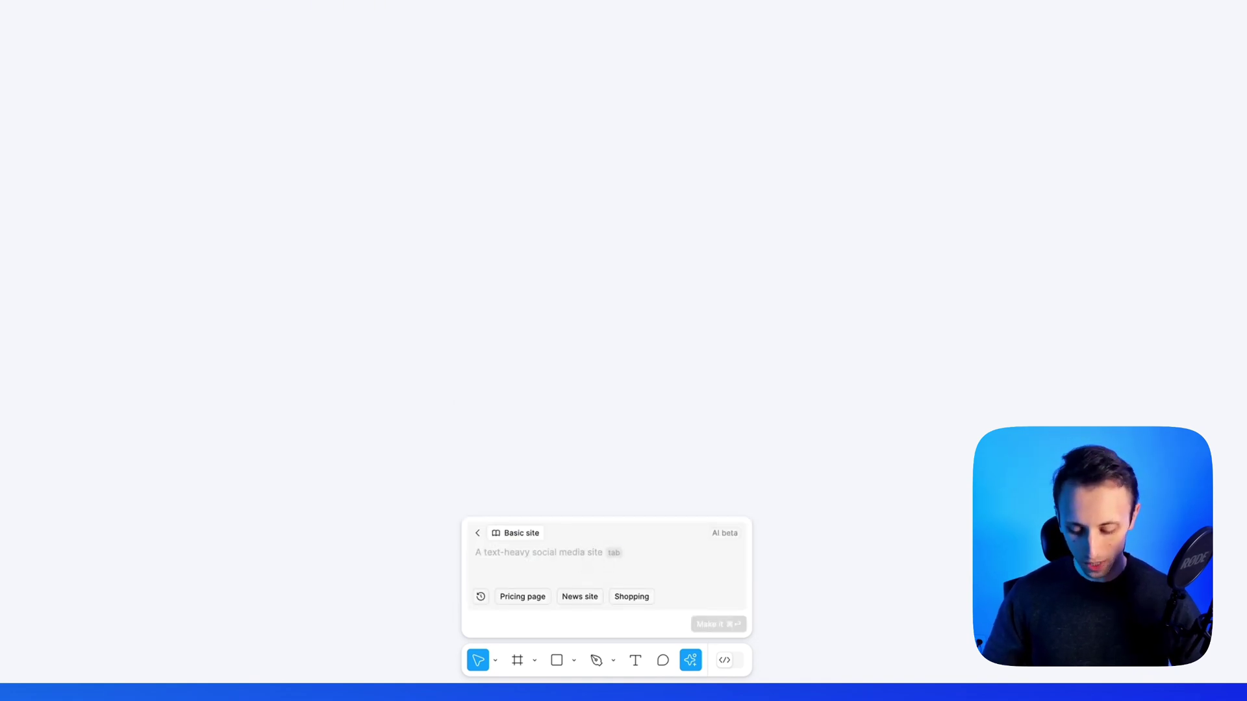
pyautogui.write('landing pag for')
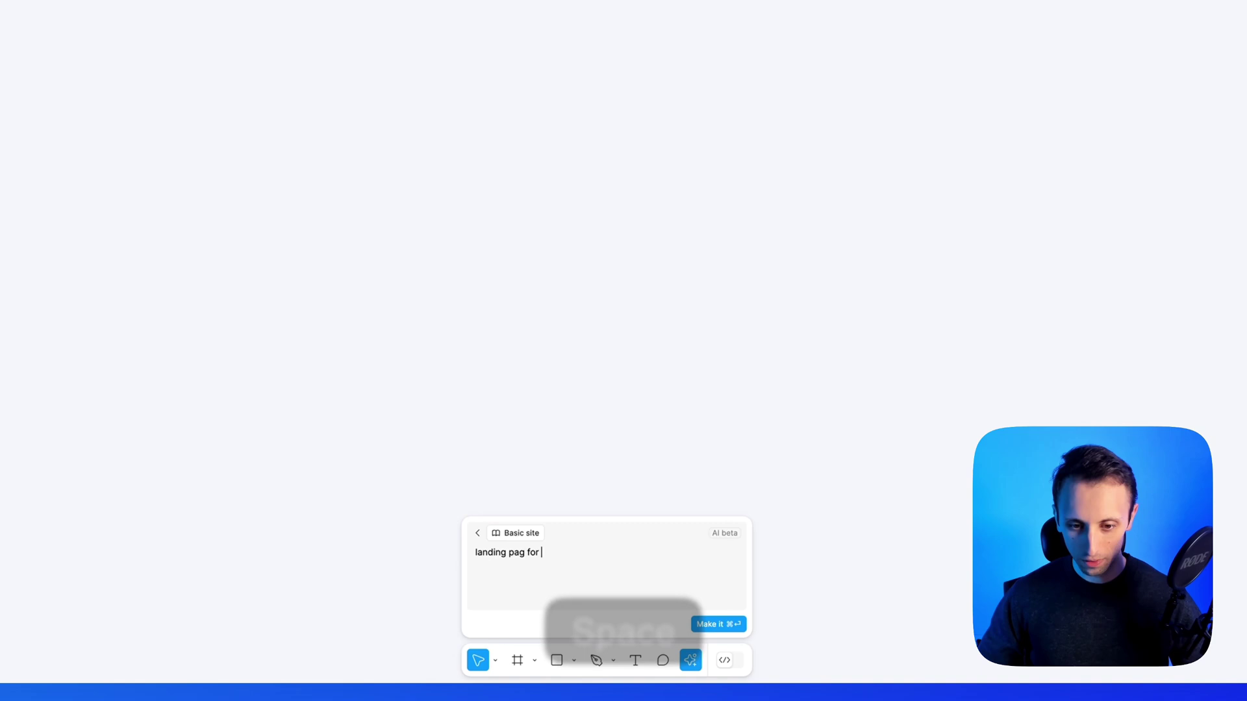
pyautogui.press('Left')
pyautogui.press('Left')
pyautogui.press('Left')
pyautogui.press('Left')
pyautogui.press('Left')
pyautogui.write('e')
pyautogui.press('Down')
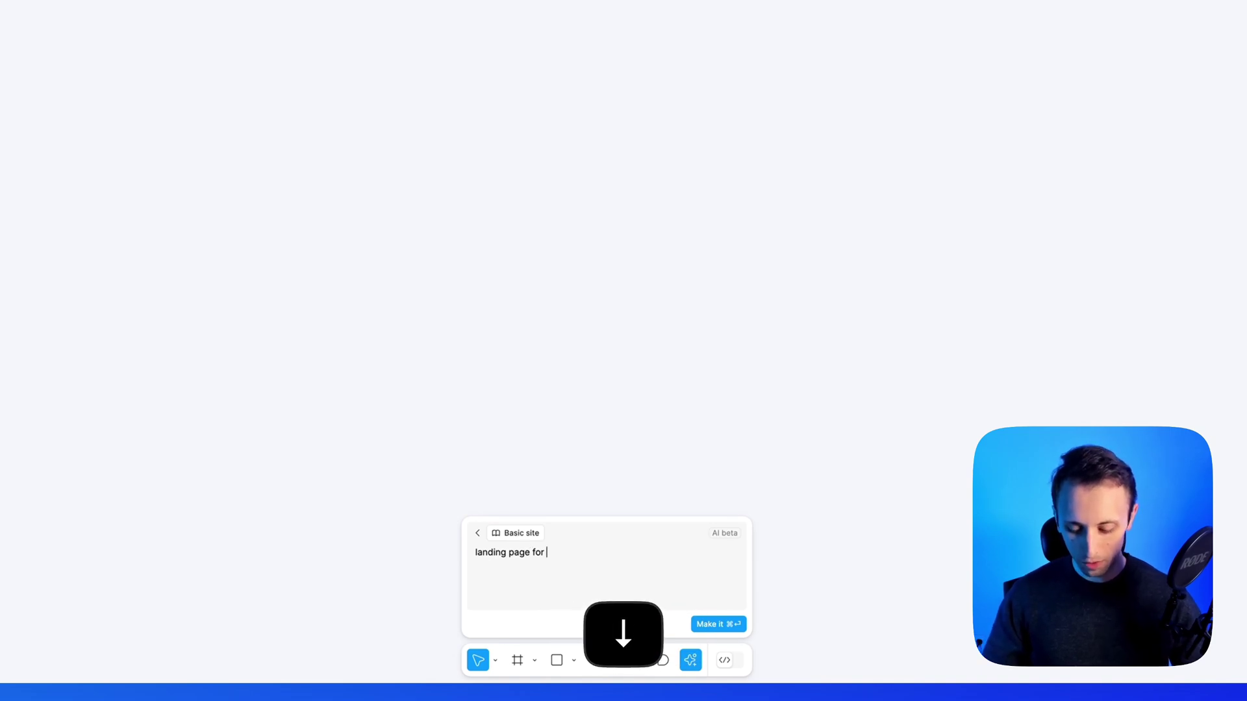
pyautogui.write('an ai chatbot company')
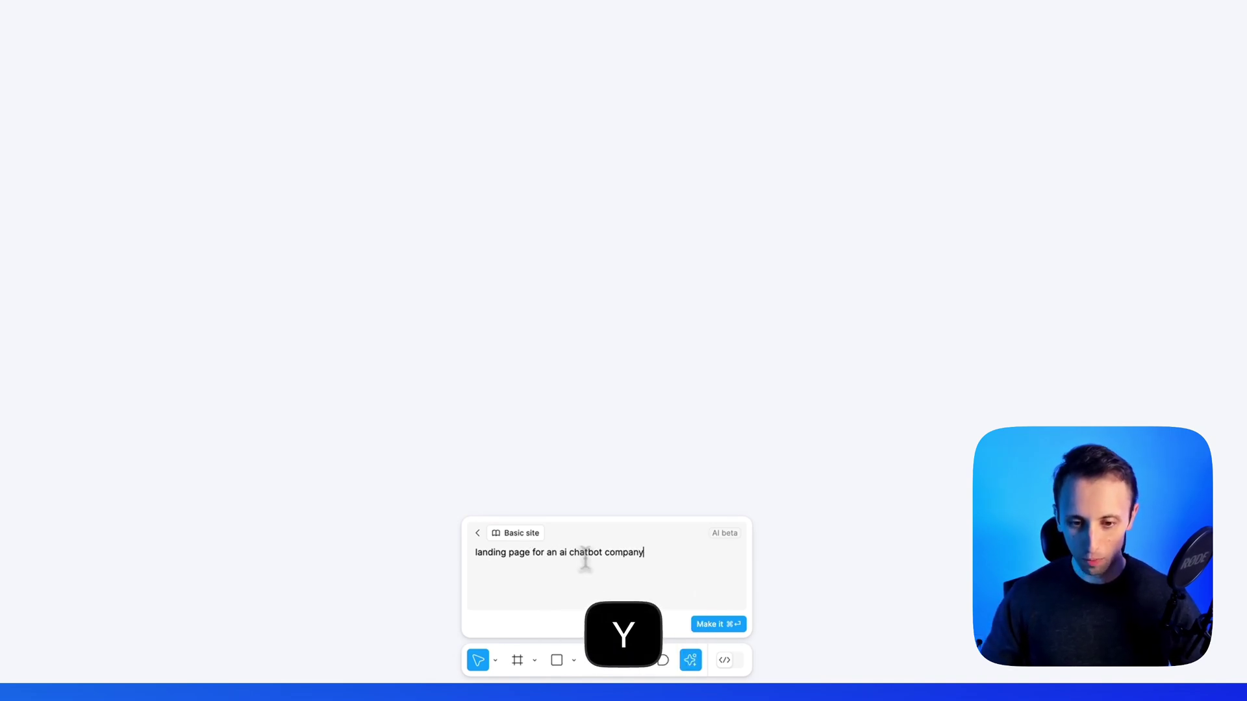
pyautogui.click(716, 625)
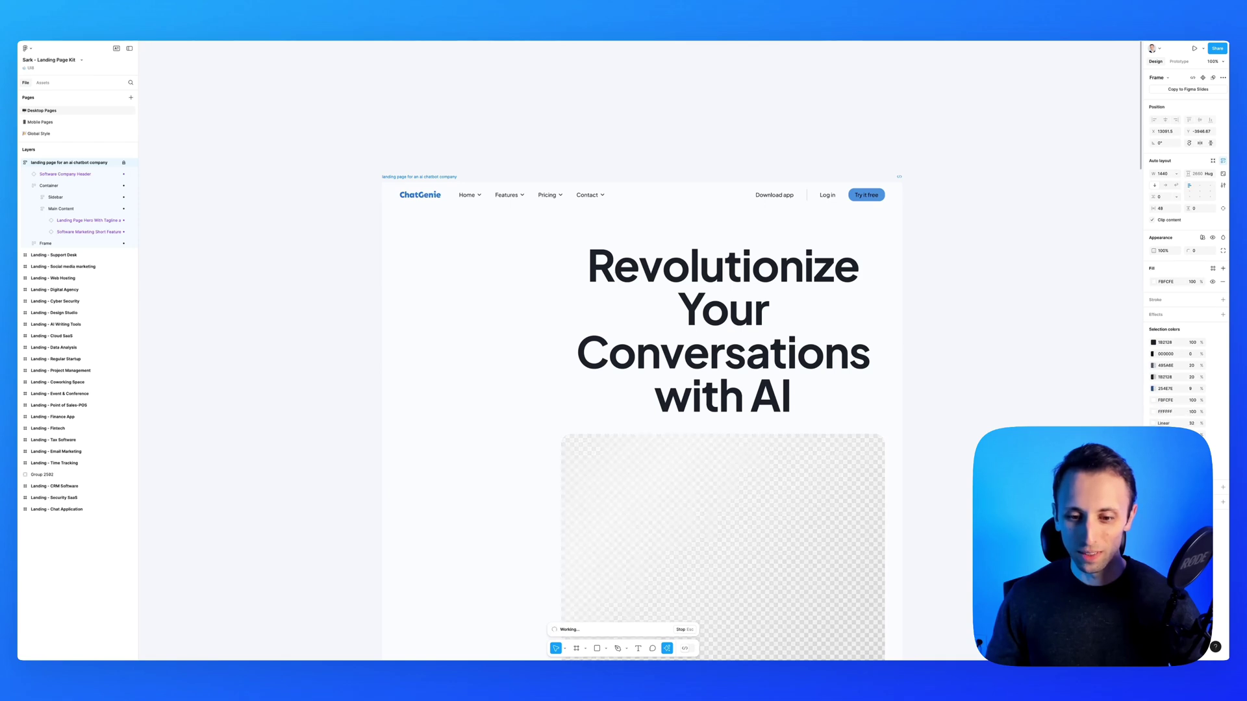
# - Scroll the canvas to review the robot hero image and Why Choose ChatGenie? feature cards
pyautogui.scroll(-2, 983, 301)
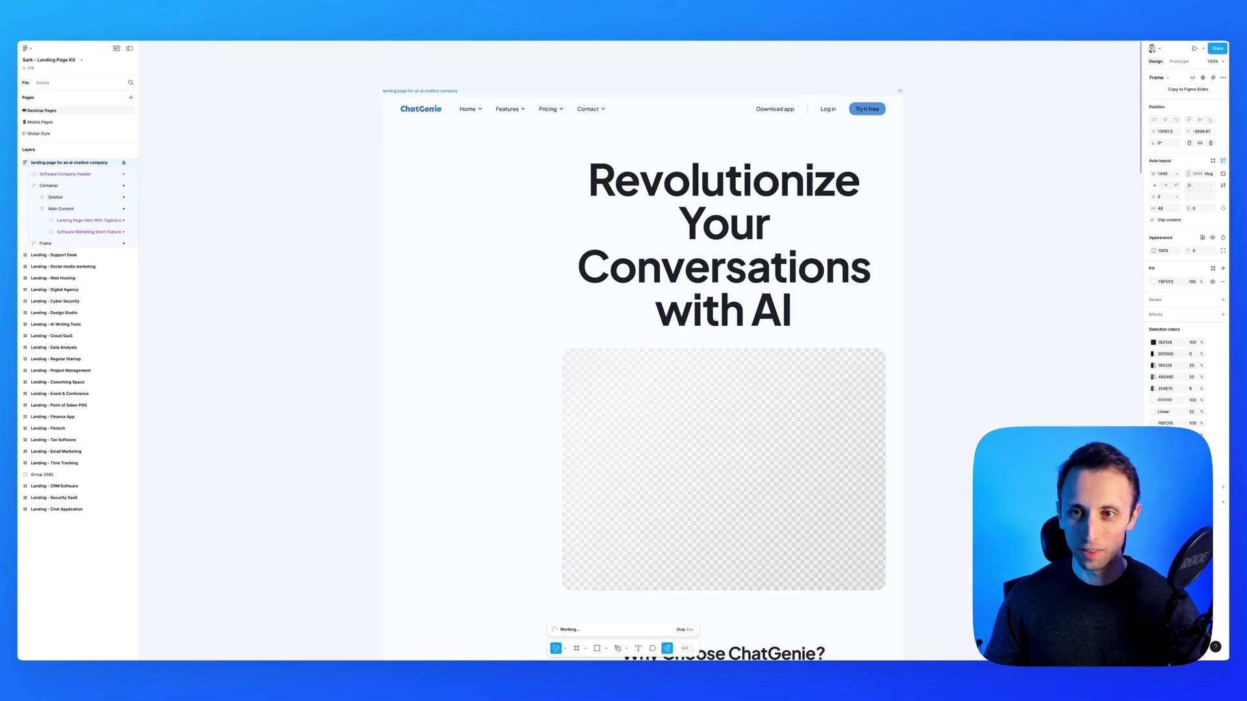
pyautogui.scroll(-5, 724, 351)
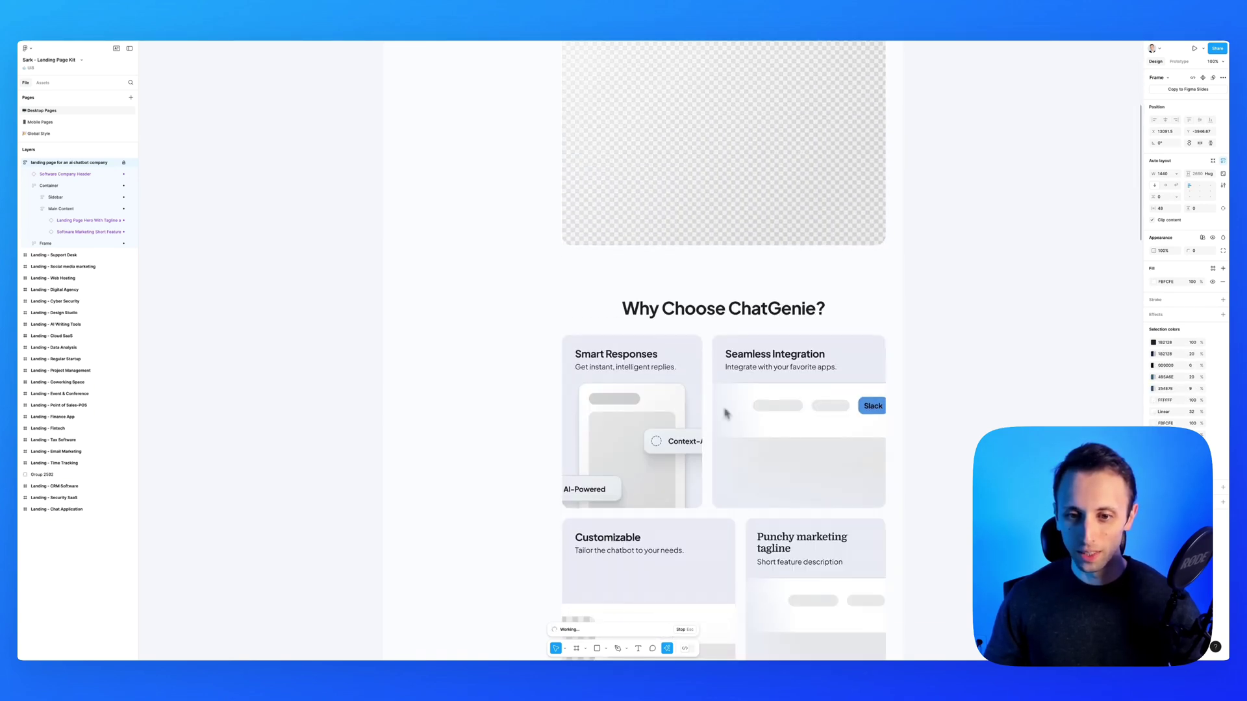
pyautogui.scroll(-2, 643, 362)
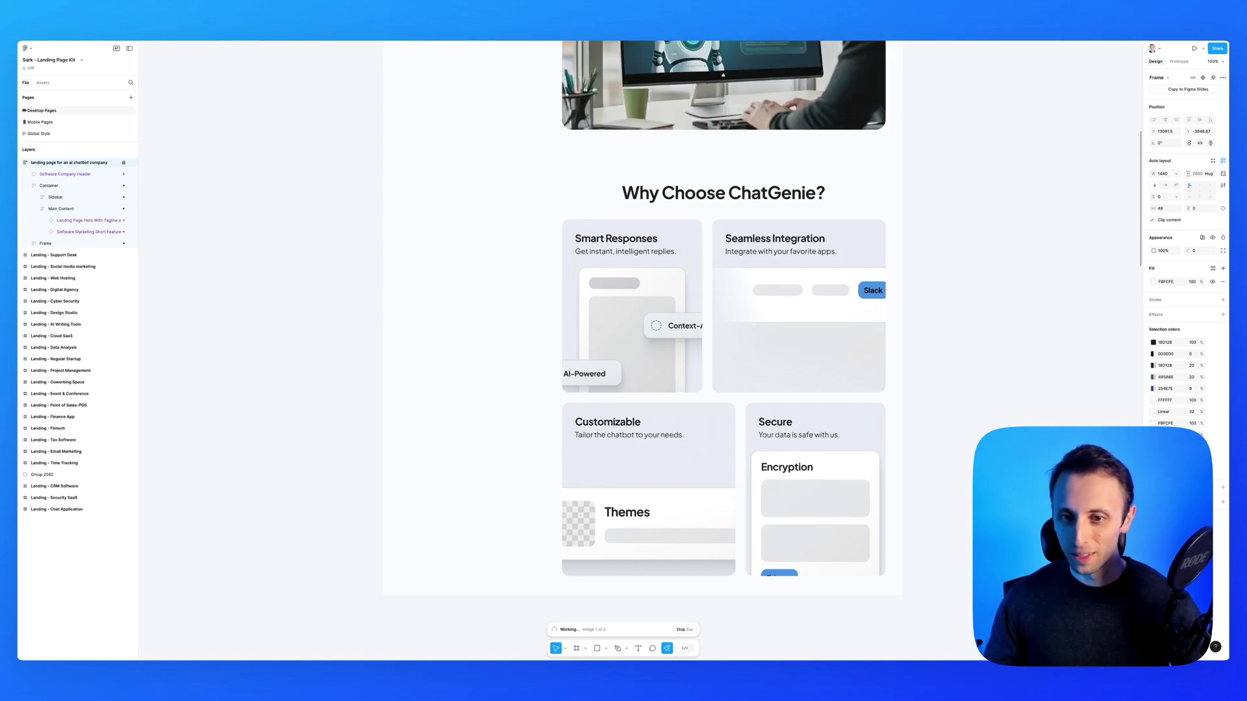
pyautogui.scroll(5, 682, 356)
pyautogui.scroll(2, 683, 358)
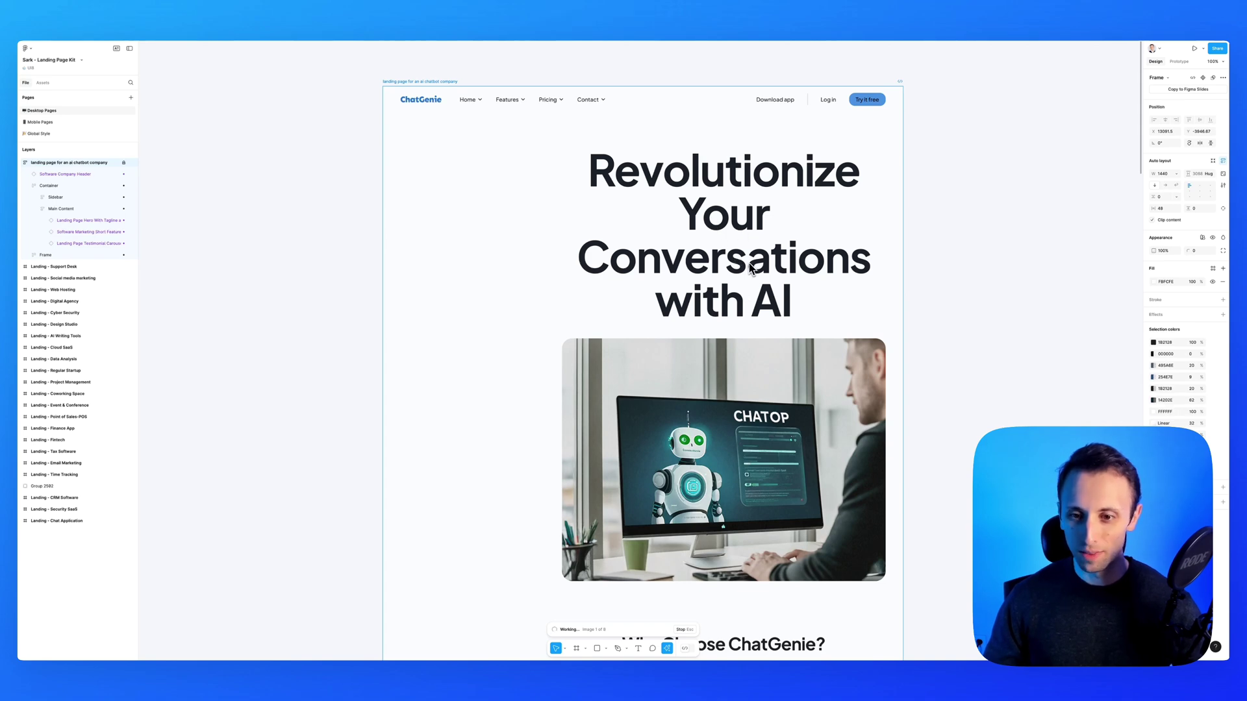
# - Pan around the canvas while the message sidebar, testimonials and footer sections are generated
pyautogui.scroll(-4, 750, 268)
pyautogui.scroll(4, 753, 270)
pyautogui.hscroll(2, 753, 270)
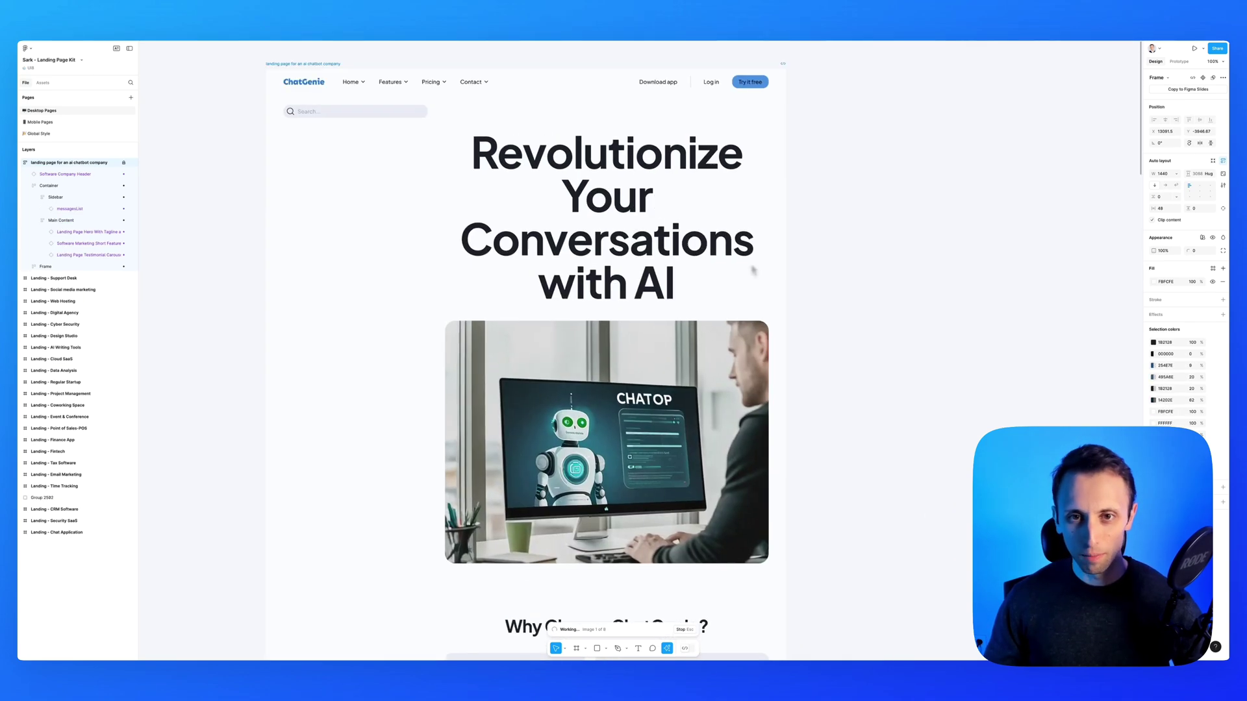
pyautogui.scroll(1, 754, 271)
pyautogui.hscroll(1, 754, 270)
pyautogui.scroll(-1, 435, 156)
pyautogui.hscroll(-1, 435, 156)
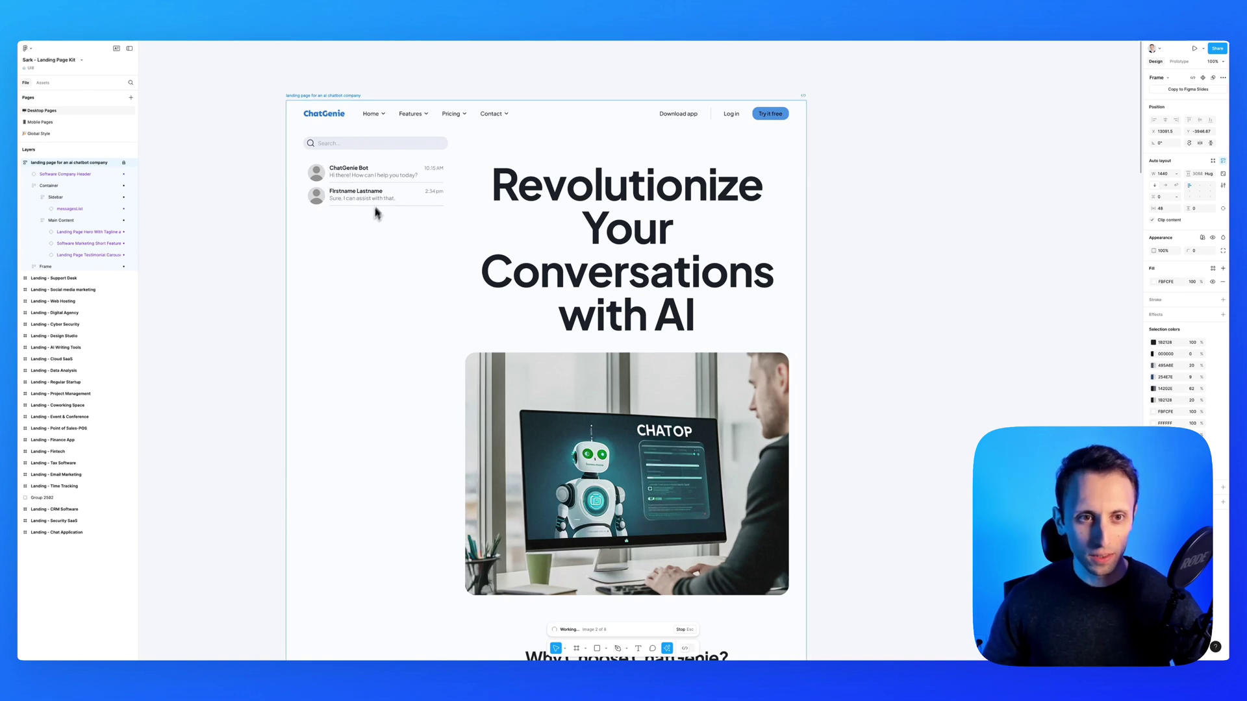
pyautogui.scroll(-1, 383, 204)
pyautogui.hscroll(-1, 383, 204)
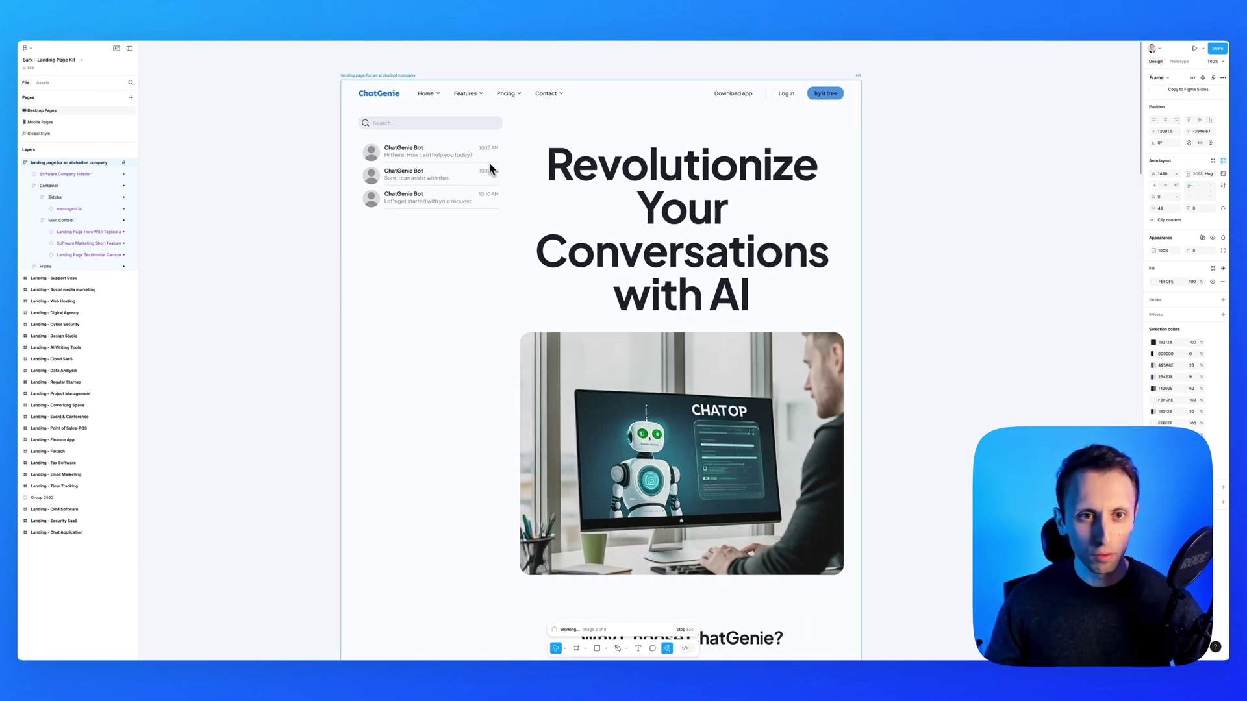
pyautogui.scroll(-2, 450, 174)
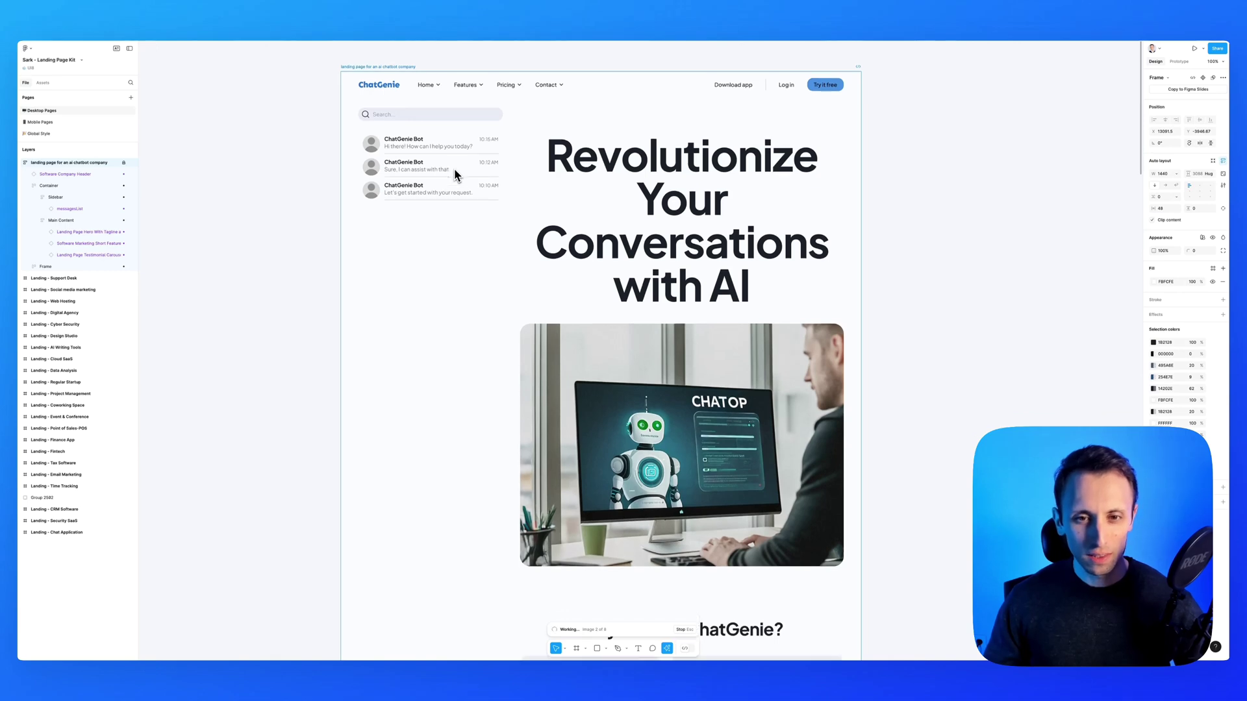
pyautogui.scroll(3, 449, 174)
pyautogui.scroll(-10, 593, 362)
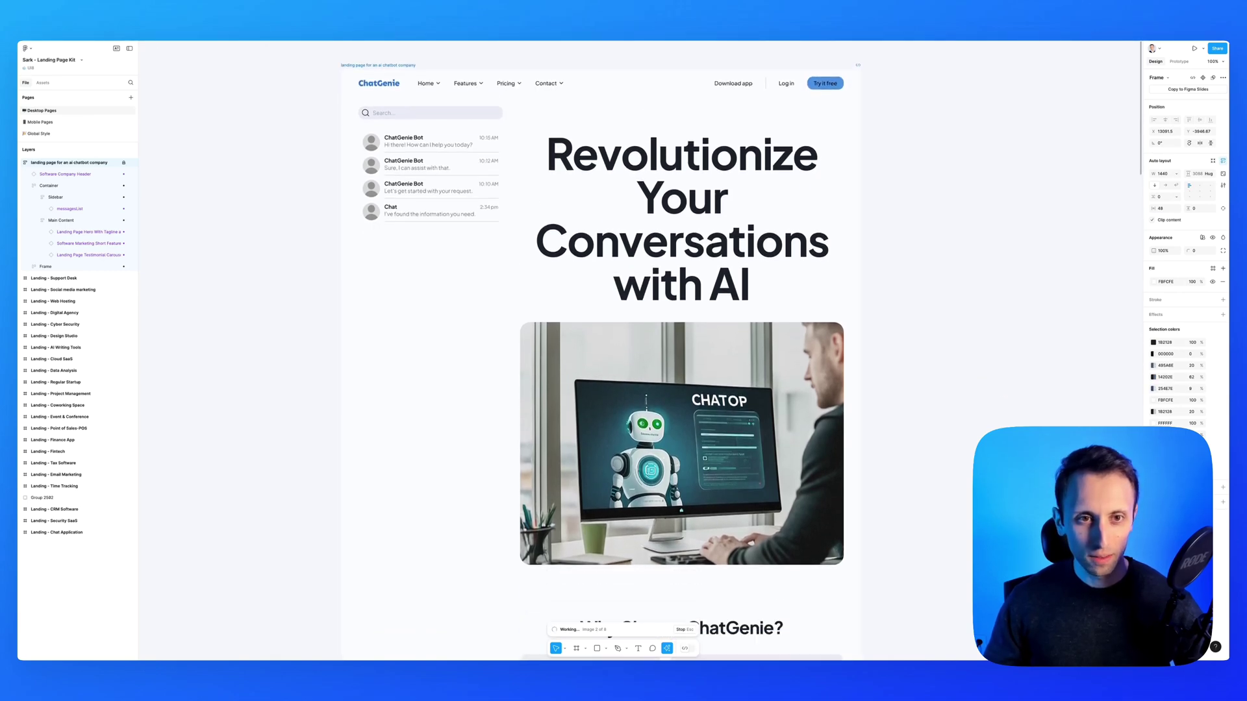
pyautogui.scroll(-3, 682, 325)
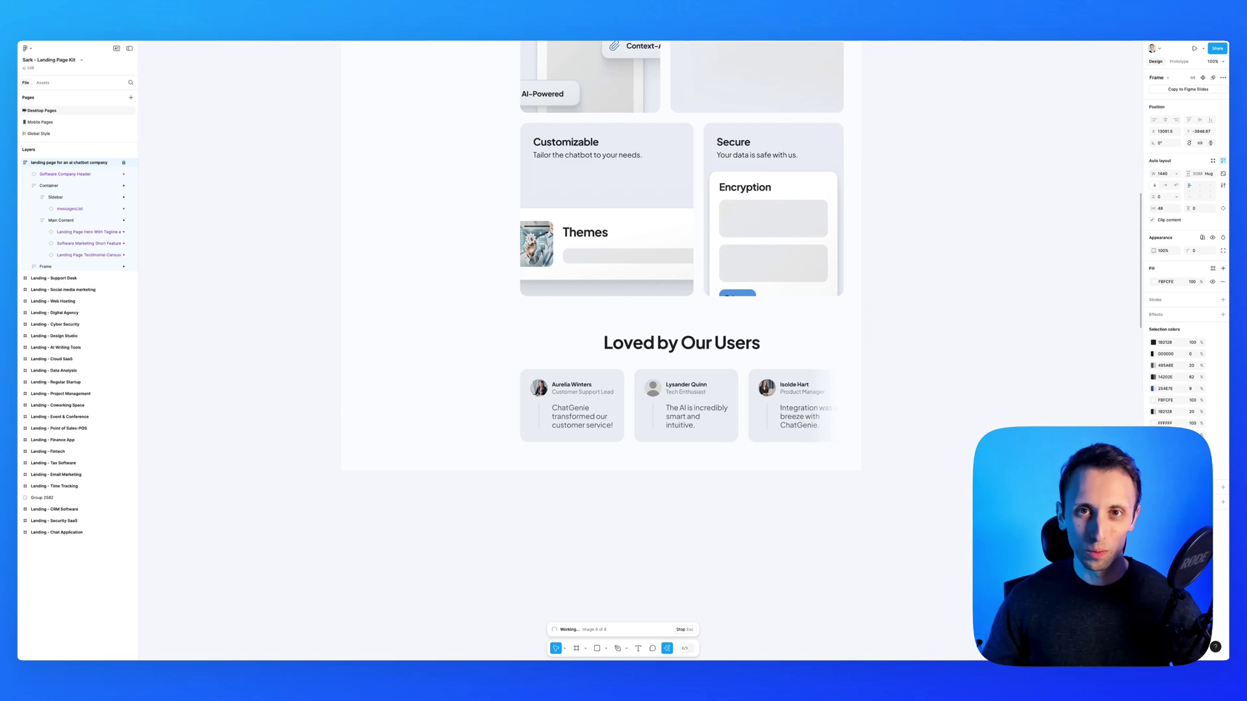
pyautogui.scroll(5, 640, 350)
pyautogui.hscroll(-3, 639, 351)
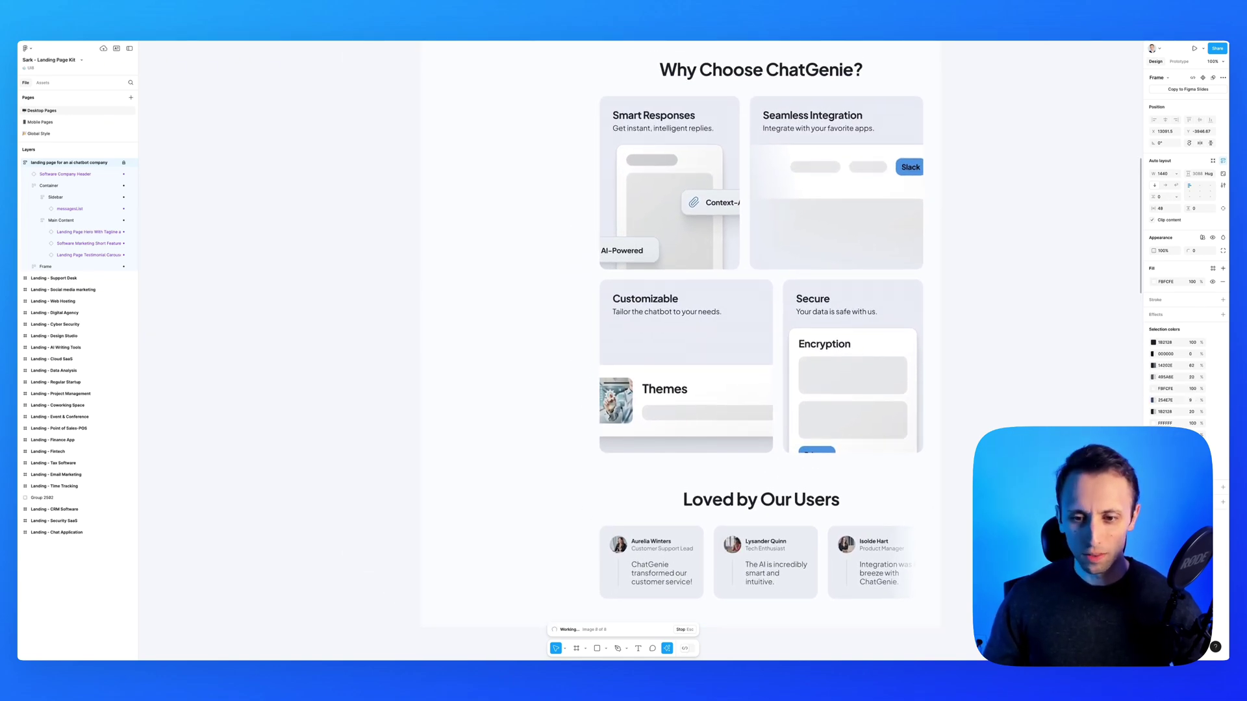
pyautogui.scroll(10, 680, 351)
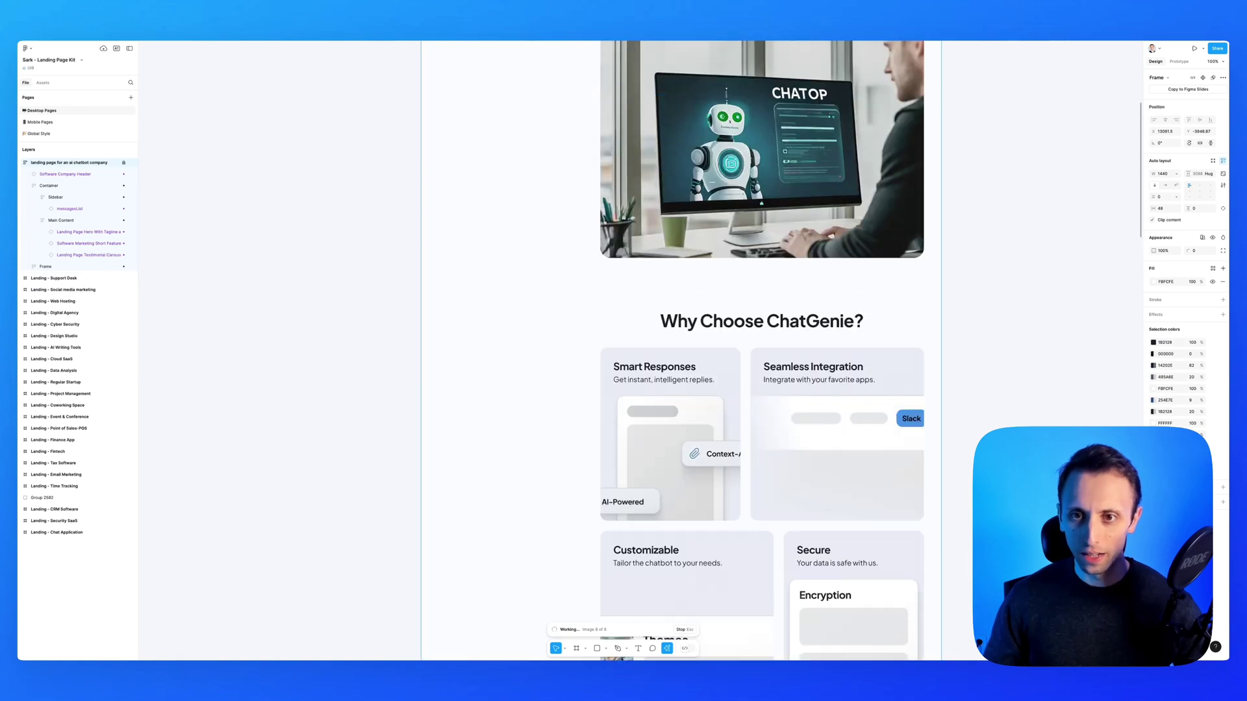
pyautogui.scroll(2, 680, 351)
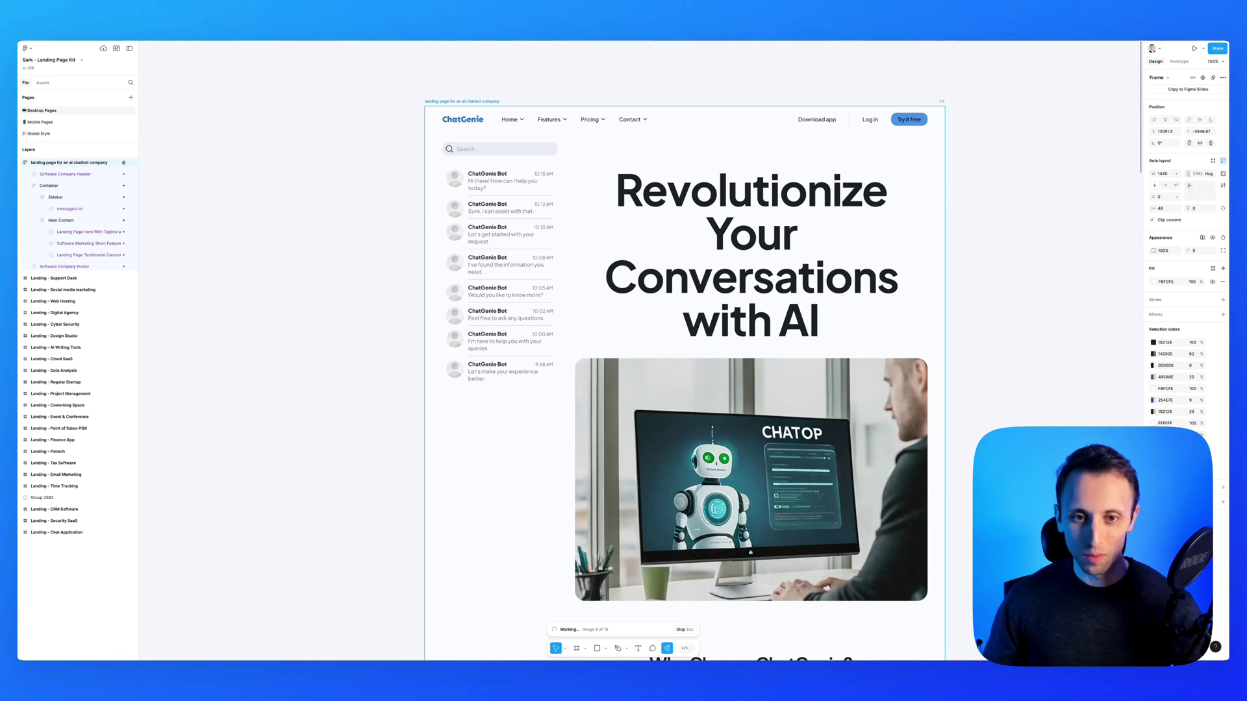
# - Scroll from hero to footer while the 16 chat-list avatar images finish filling
pyautogui.scroll(-5, 686, 351)
pyautogui.scroll(-3, 685, 351)
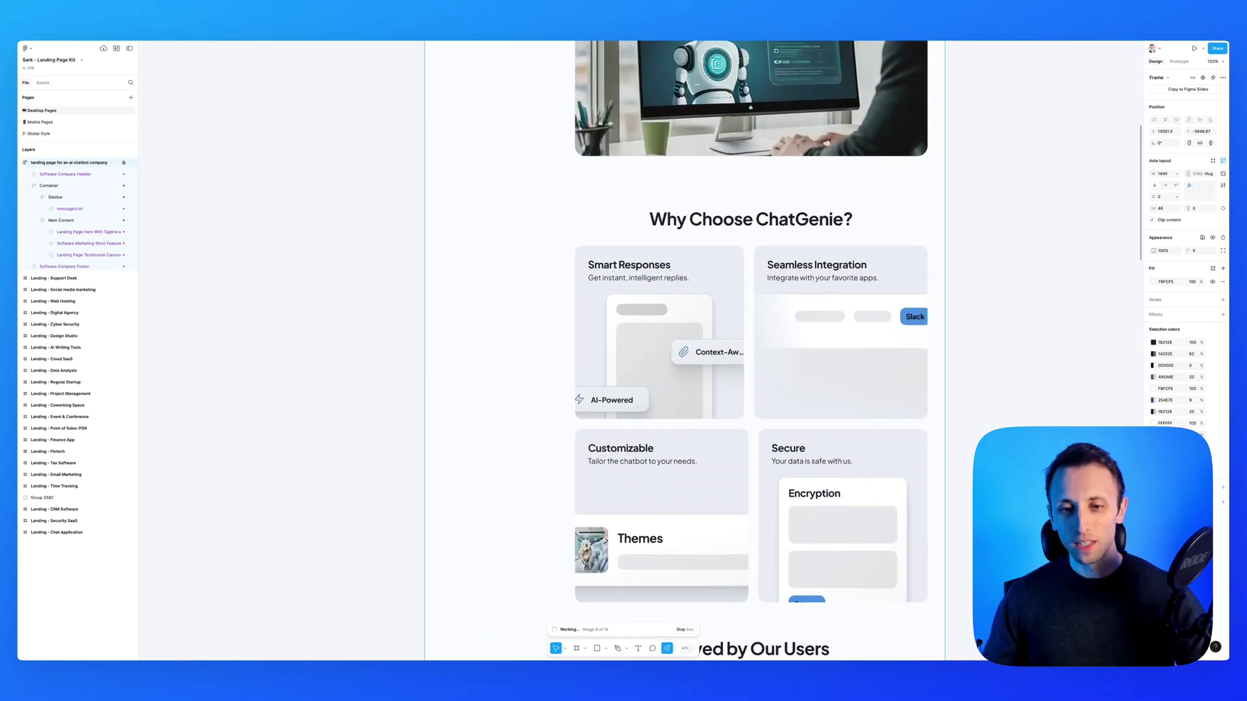
pyautogui.scroll(-6, 685, 351)
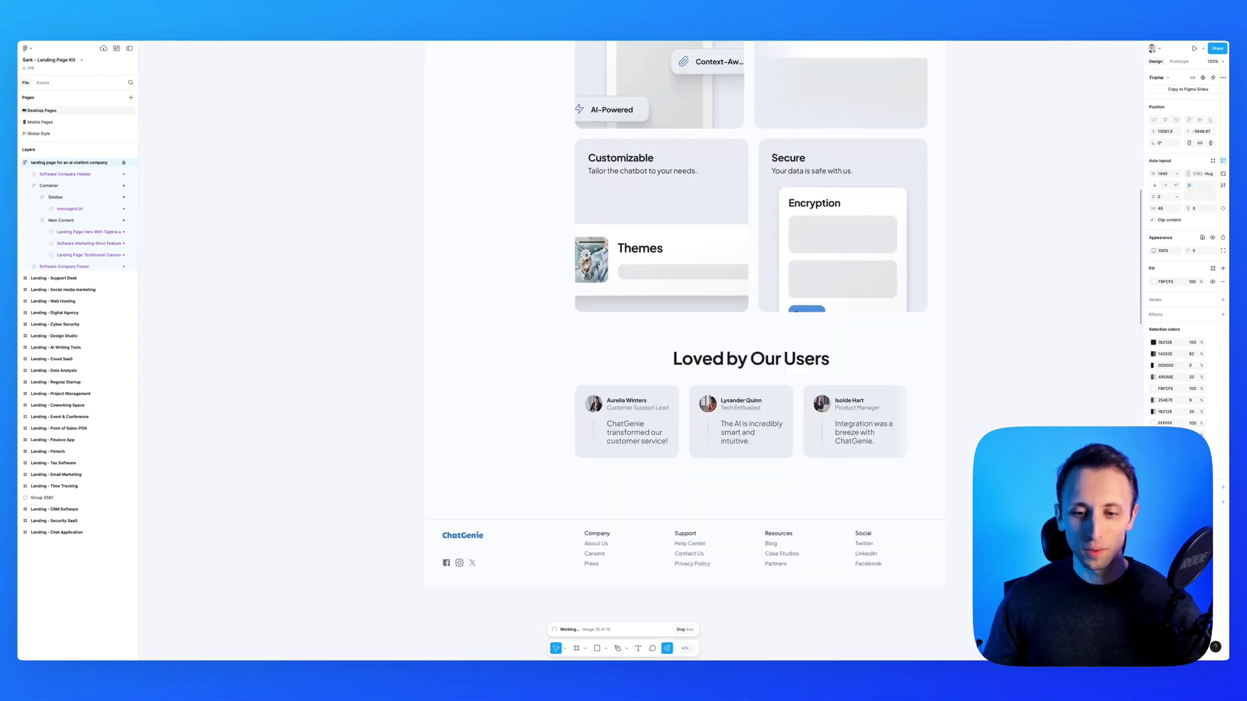
pyautogui.scroll(2, 686, 325)
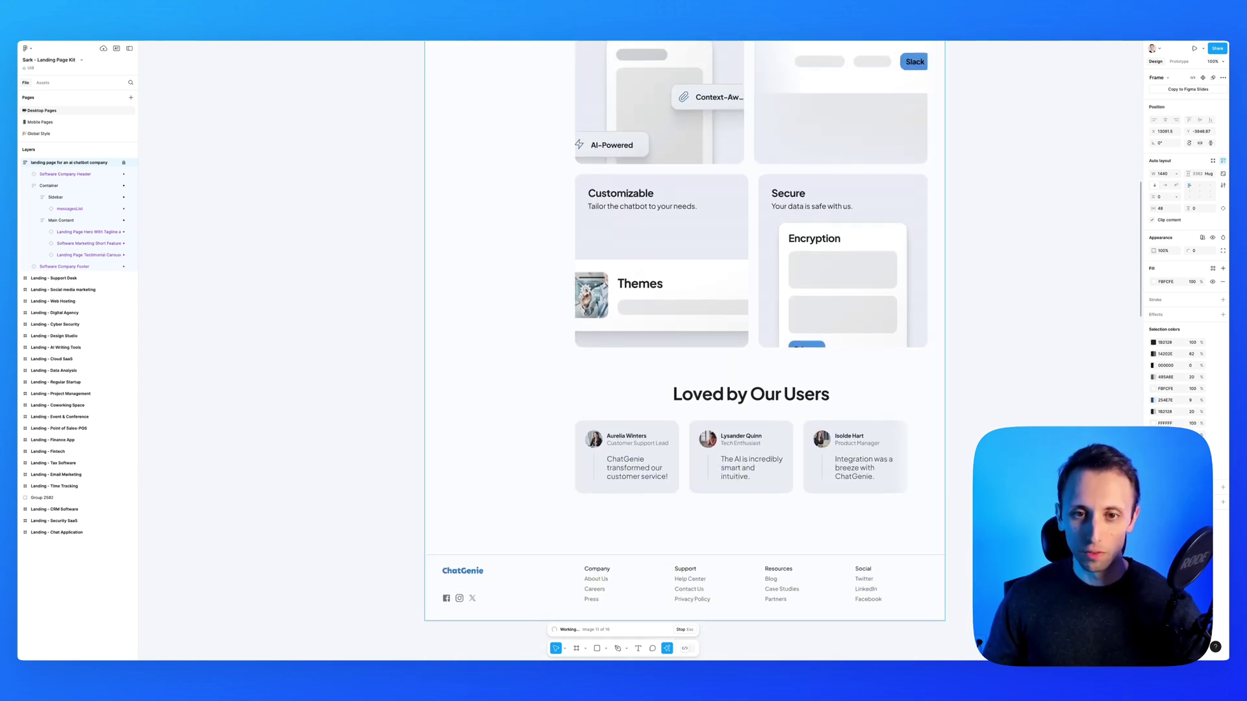
pyautogui.scroll(8, 685, 351)
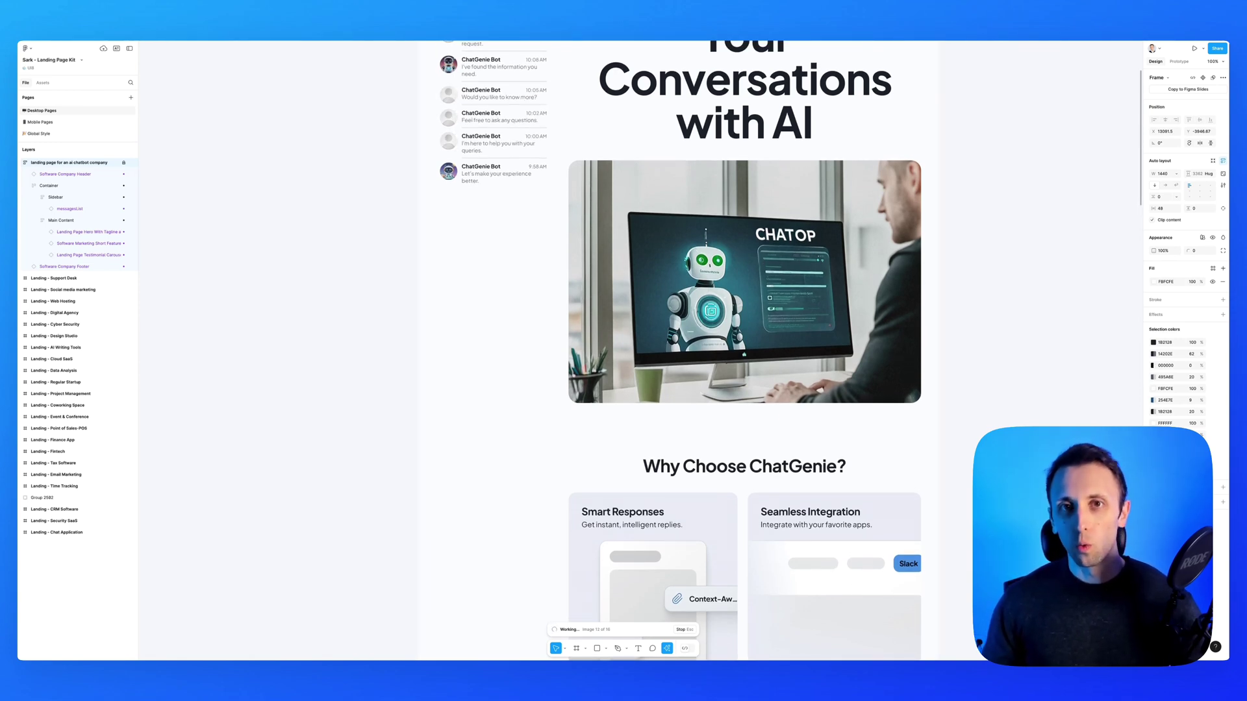
pyautogui.scroll(3, 678, 350)
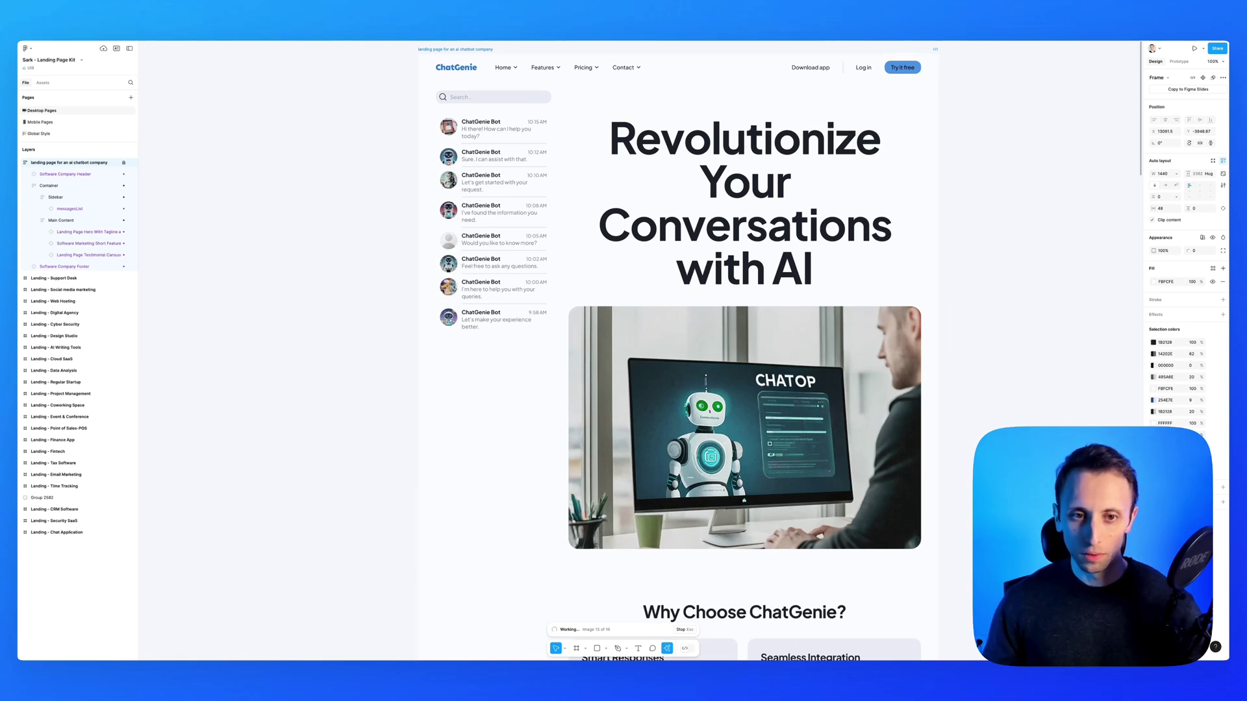
pyautogui.scroll(2, 656, 367)
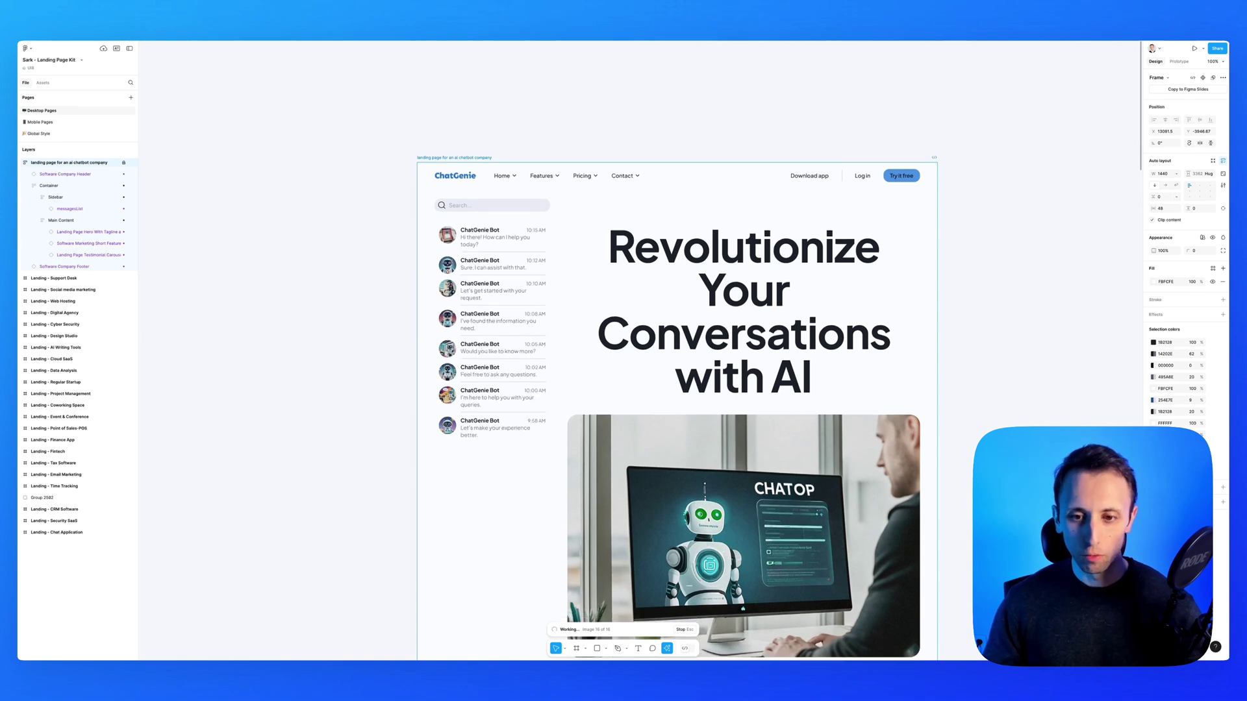
pyautogui.scroll(-2, 664, 320)
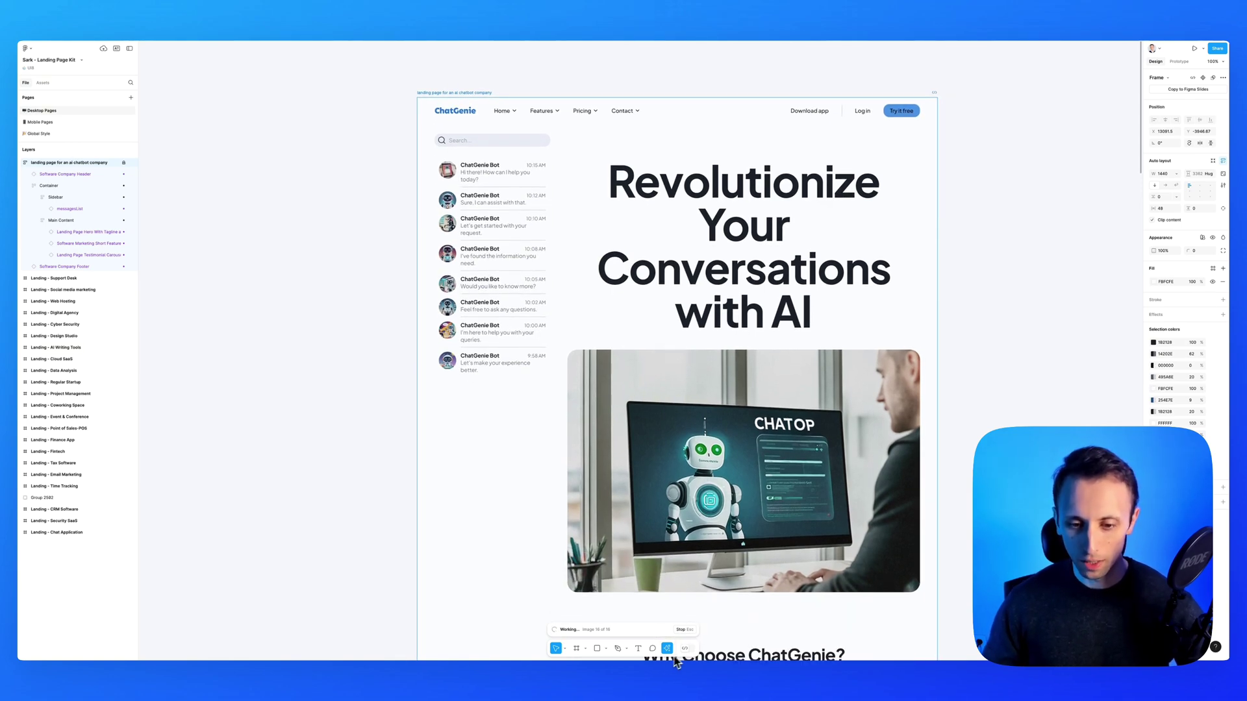
pyautogui.hscroll(2, 749, 603)
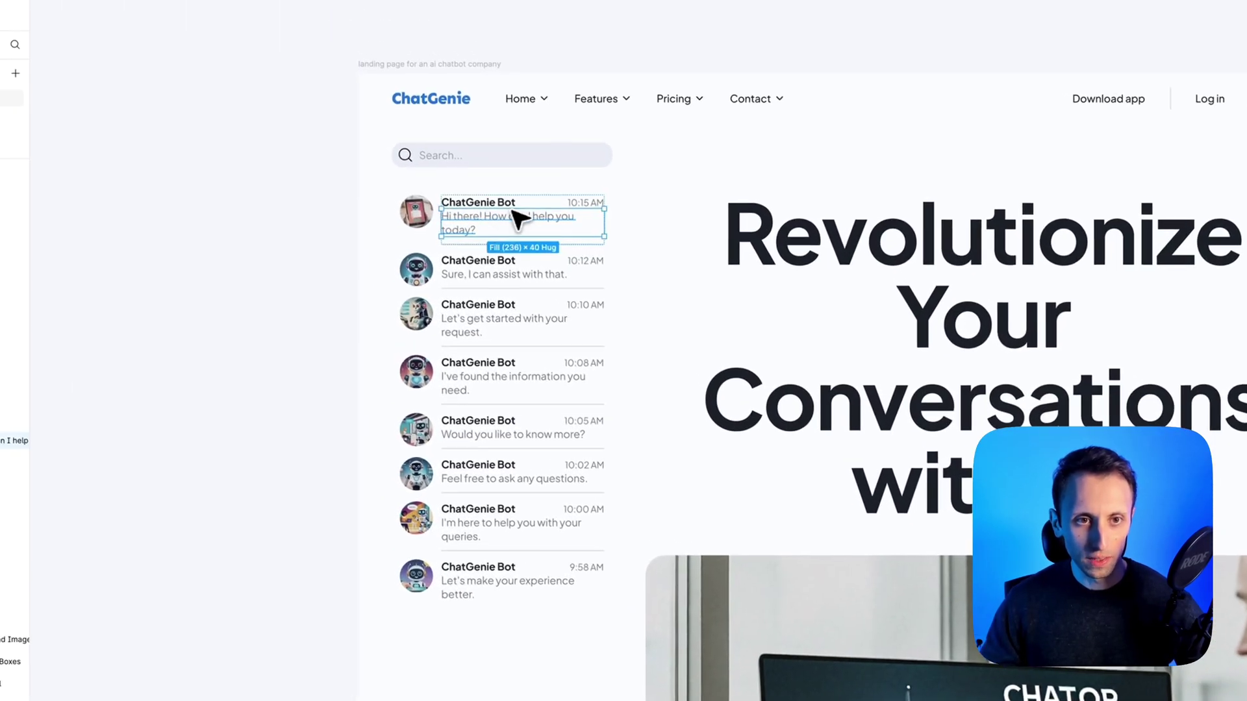
# - Select the chat list container and frame, then the robot hero image
pyautogui.click(433, 243)
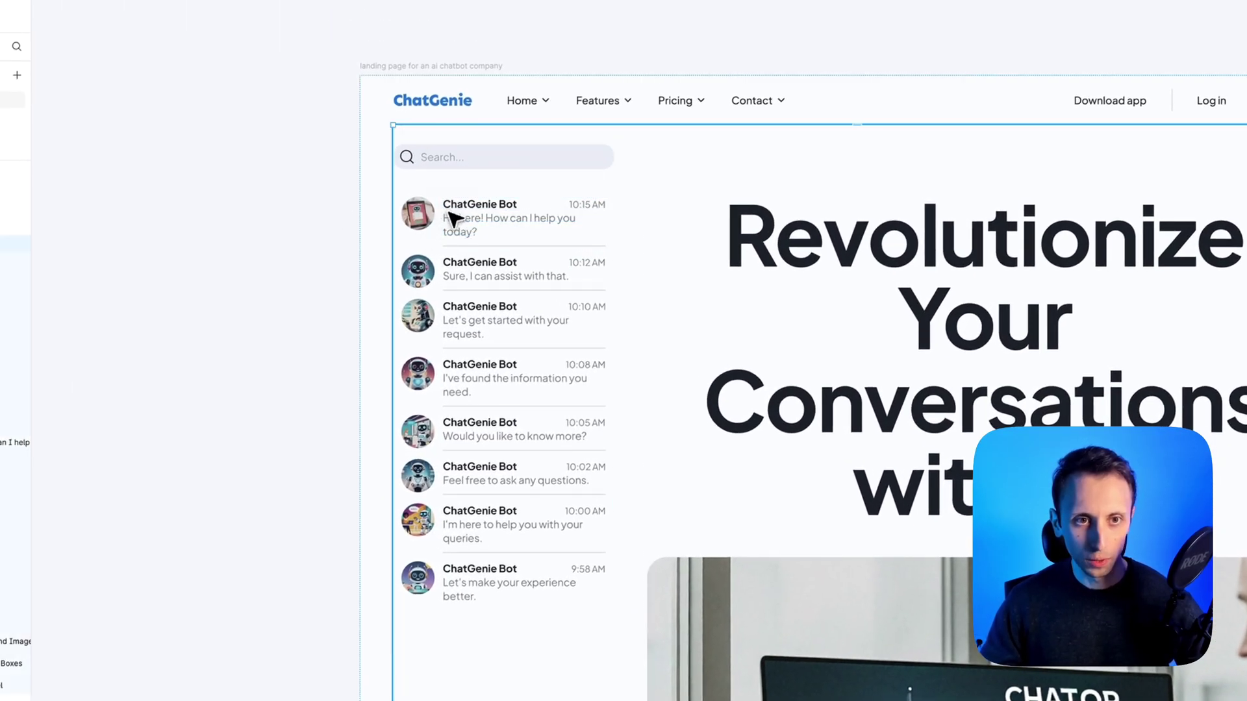
pyautogui.click(457, 222)
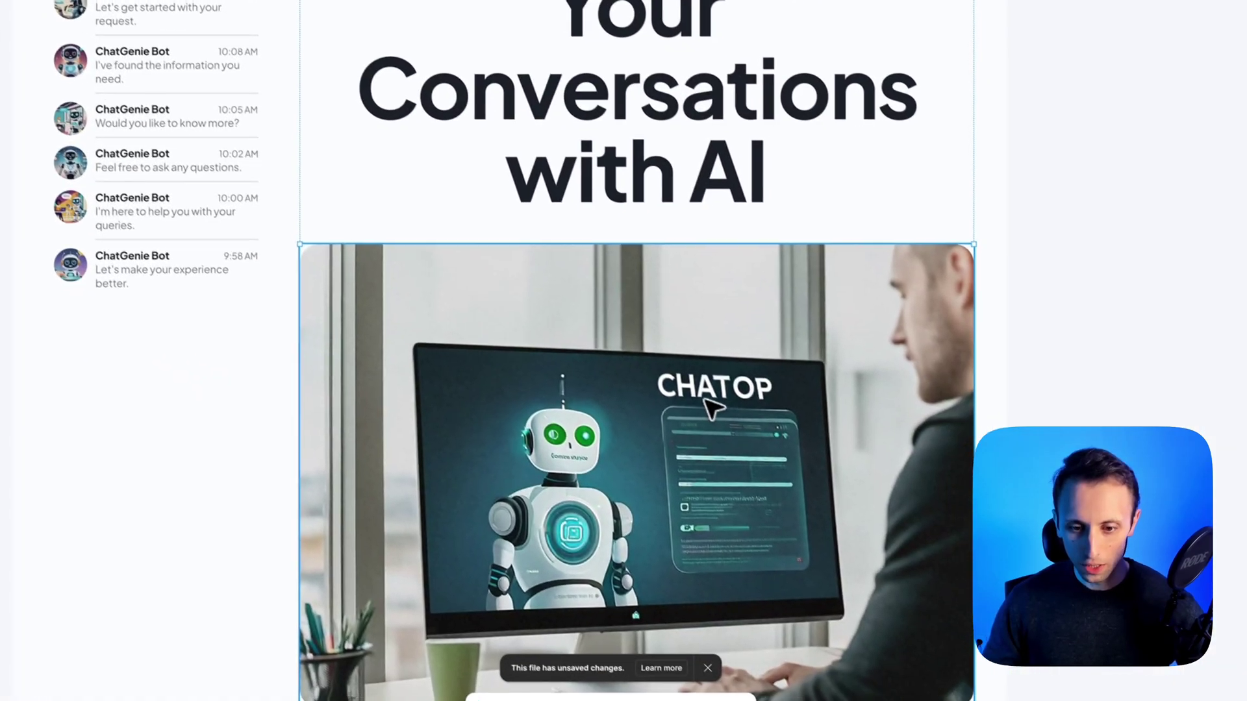
pyautogui.click(699, 464)
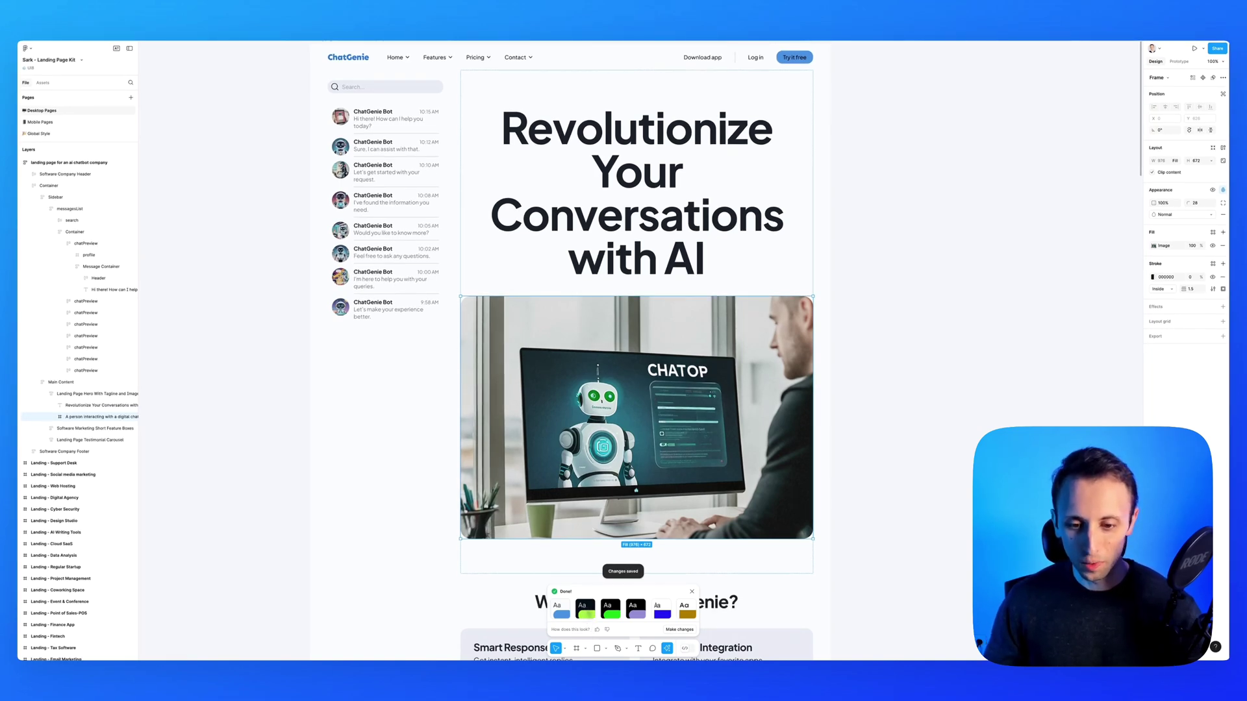
# - Preview the green, purple, light-blue and gold theme swatches on the landing page
pyautogui.click(621, 615)
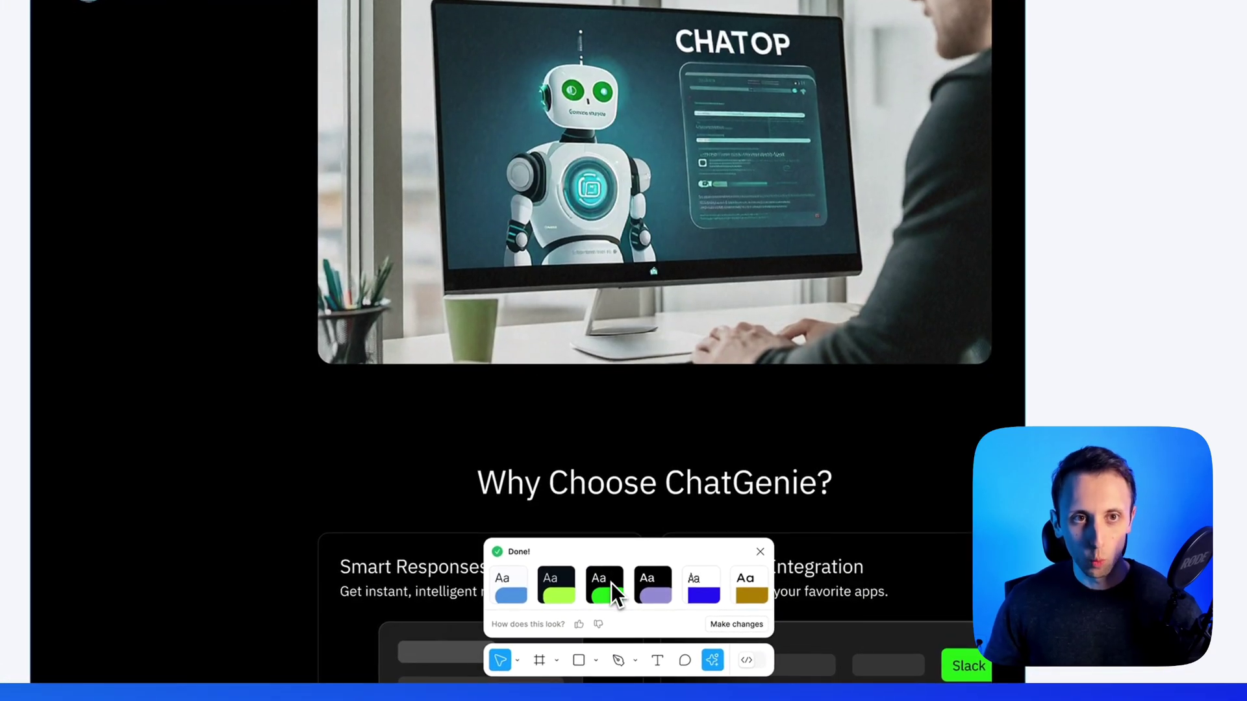
pyautogui.keyDown('ctrl'); pyautogui.scroll(-3, 674, 328); pyautogui.keyUp('ctrl')
pyautogui.scroll(-5, 674, 328)
pyautogui.scroll(-5, 680, 314)
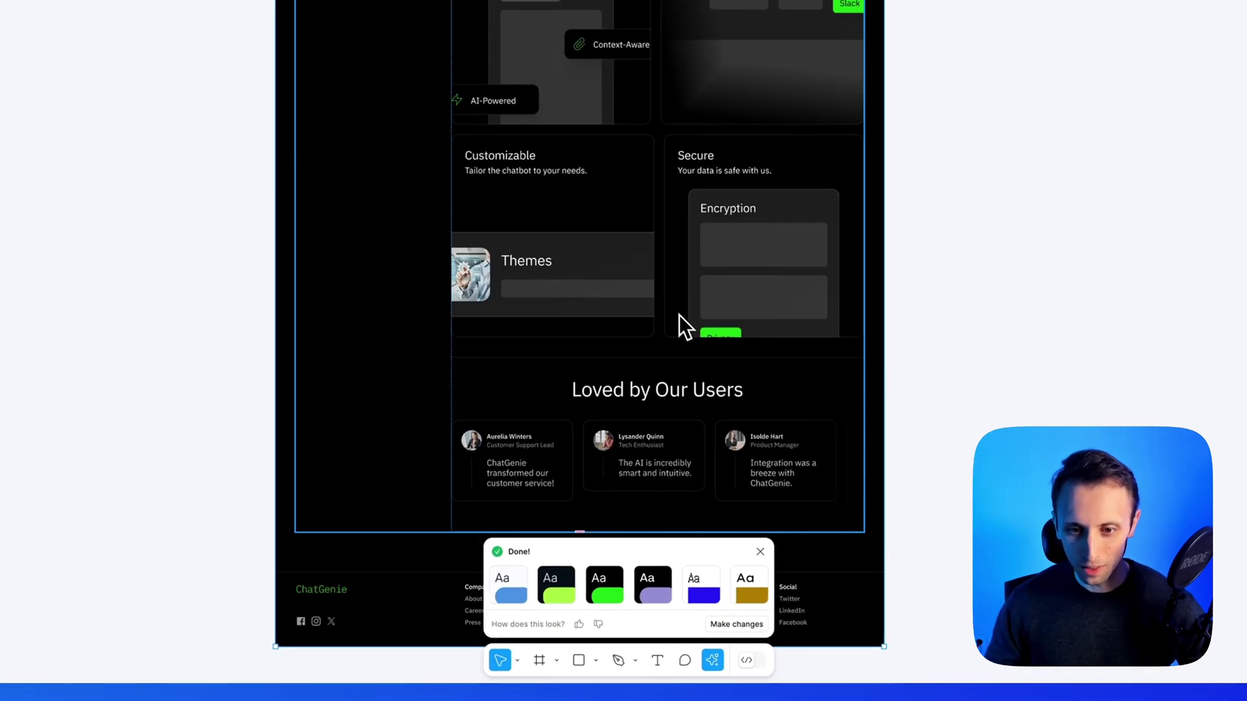
pyautogui.click(644, 586)
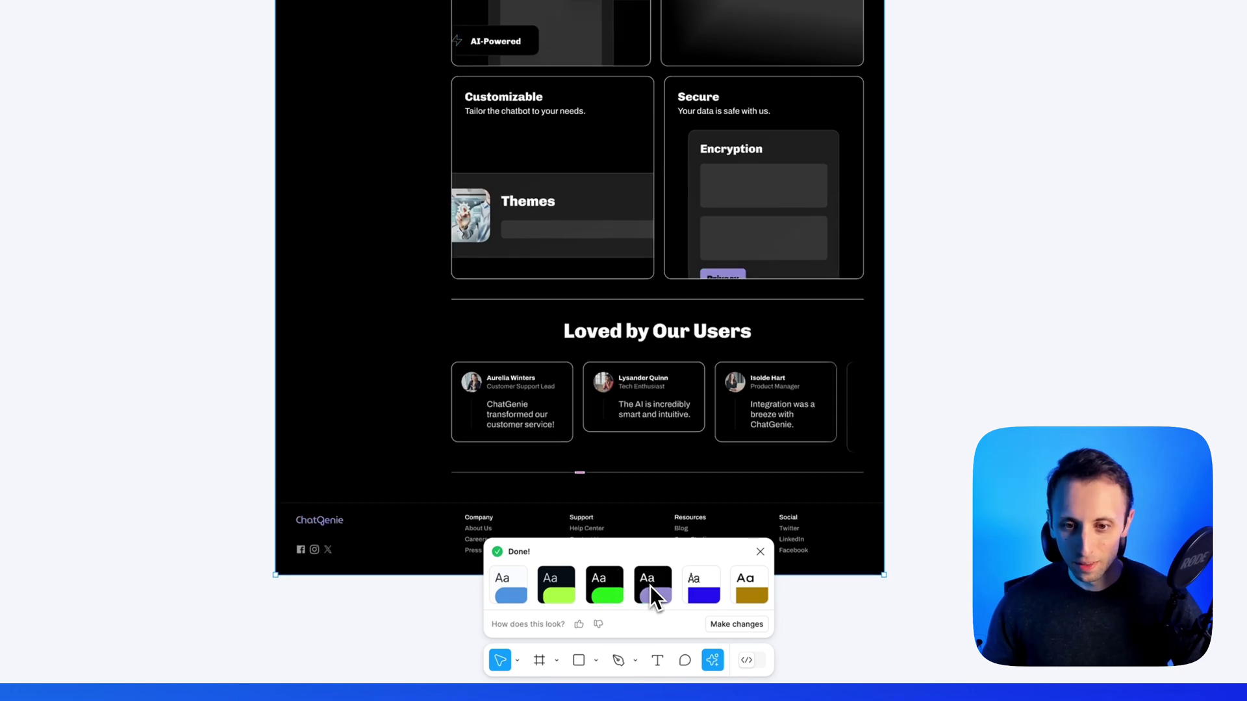
pyautogui.scroll(6, 689, 391)
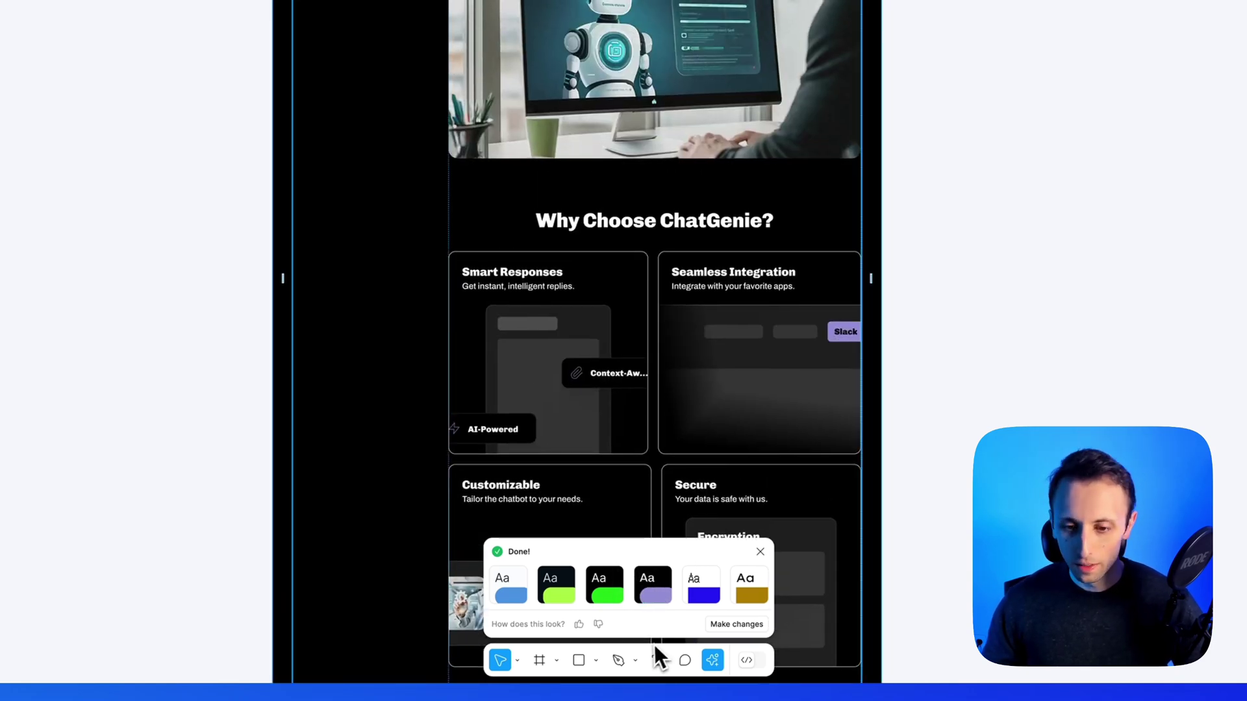
pyautogui.click(711, 594)
pyautogui.click(747, 592)
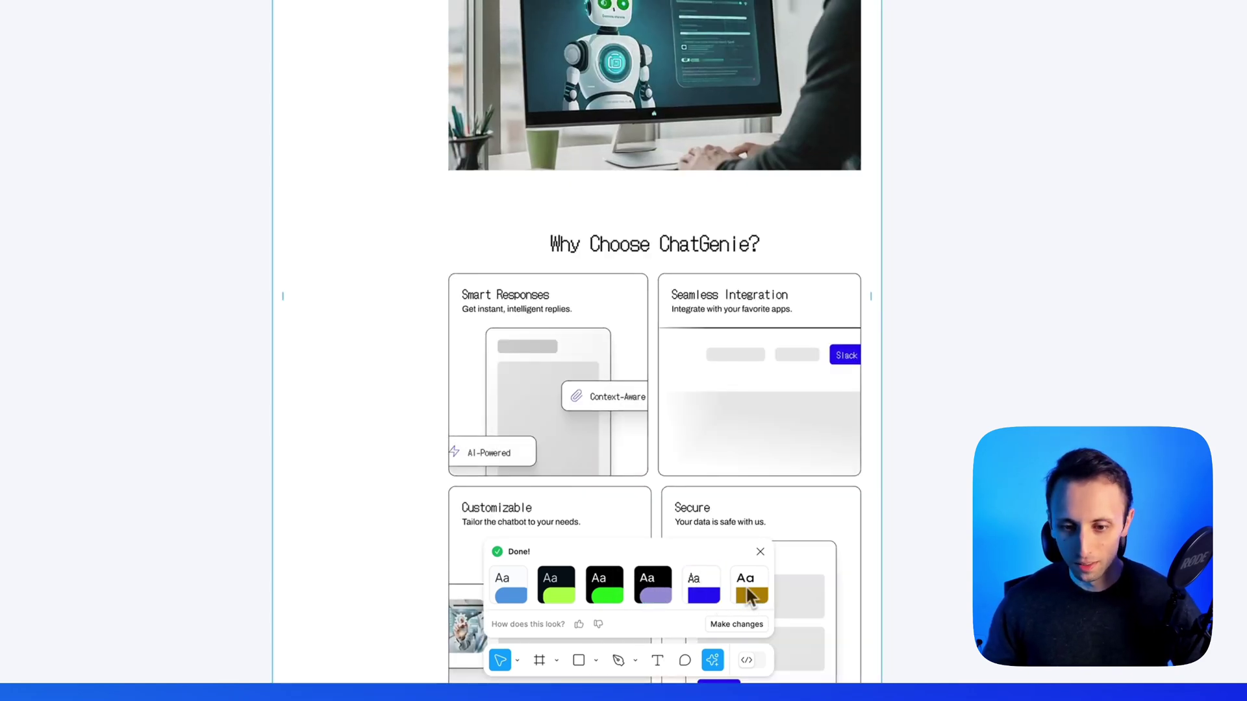
# - Settle on the dark lime-green theme, review the page, and dismiss the theme choices
pyautogui.click(569, 584)
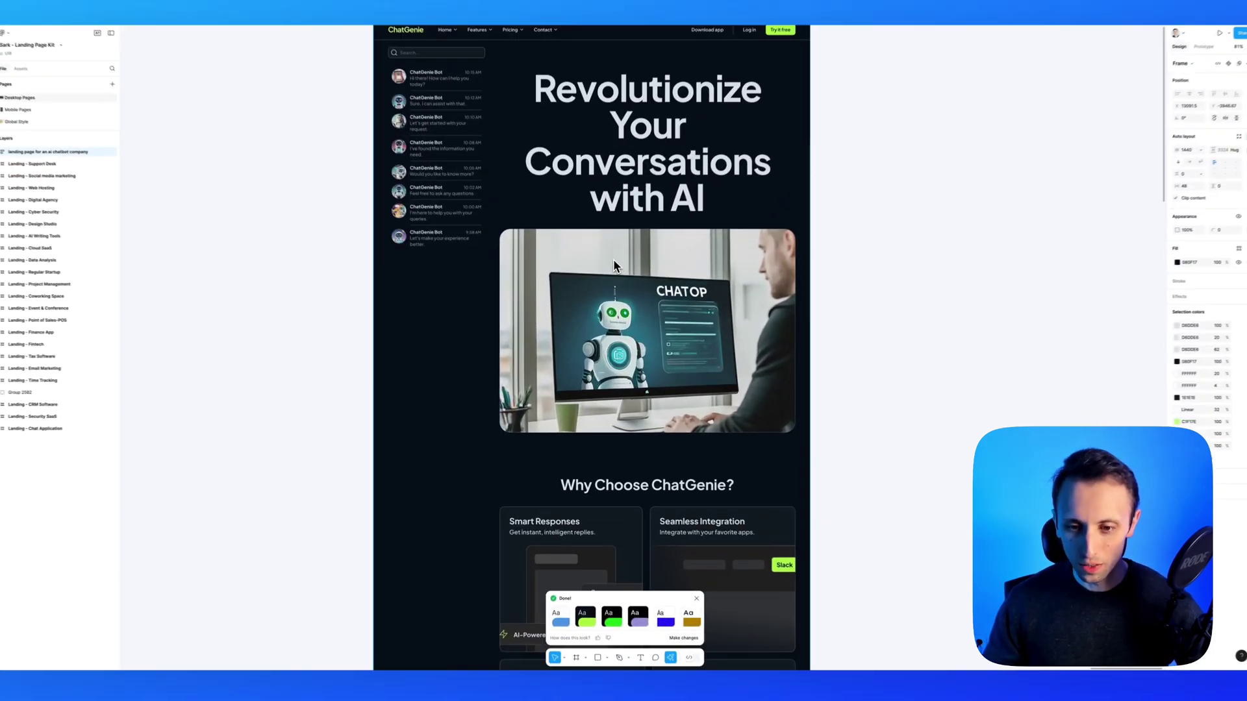
pyautogui.scroll(-5, 613, 260)
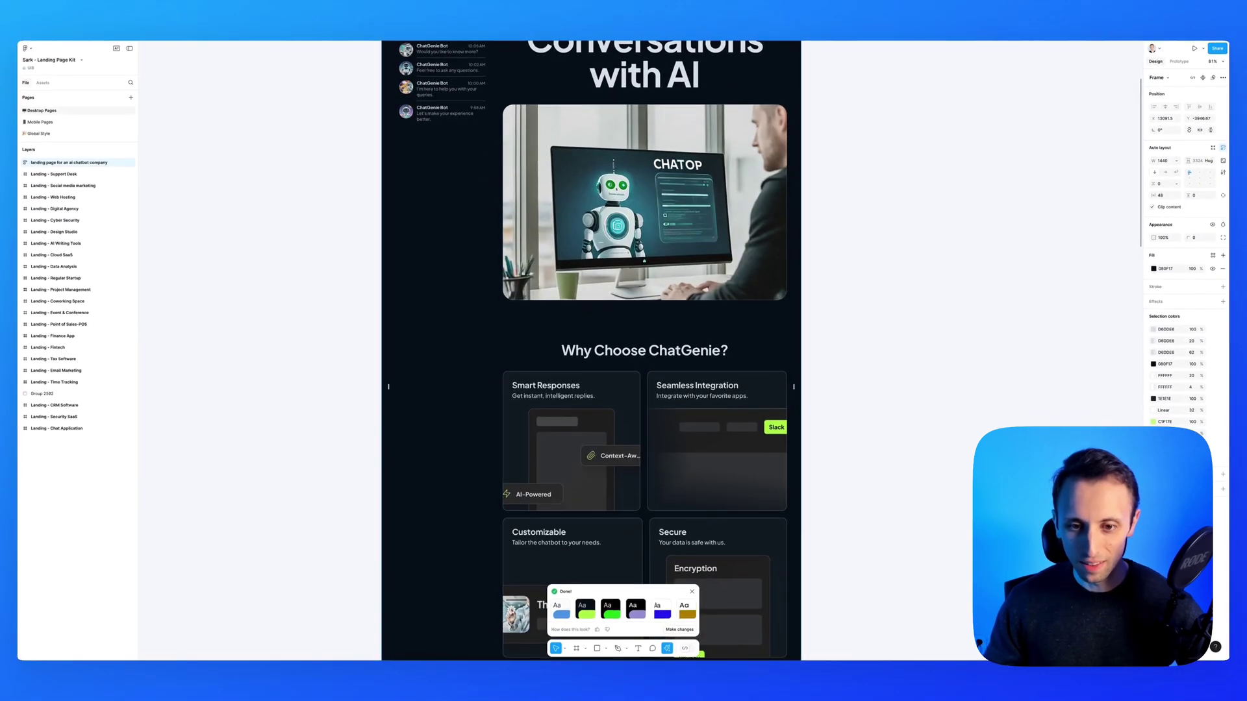
pyautogui.scroll(-3, 591, 350)
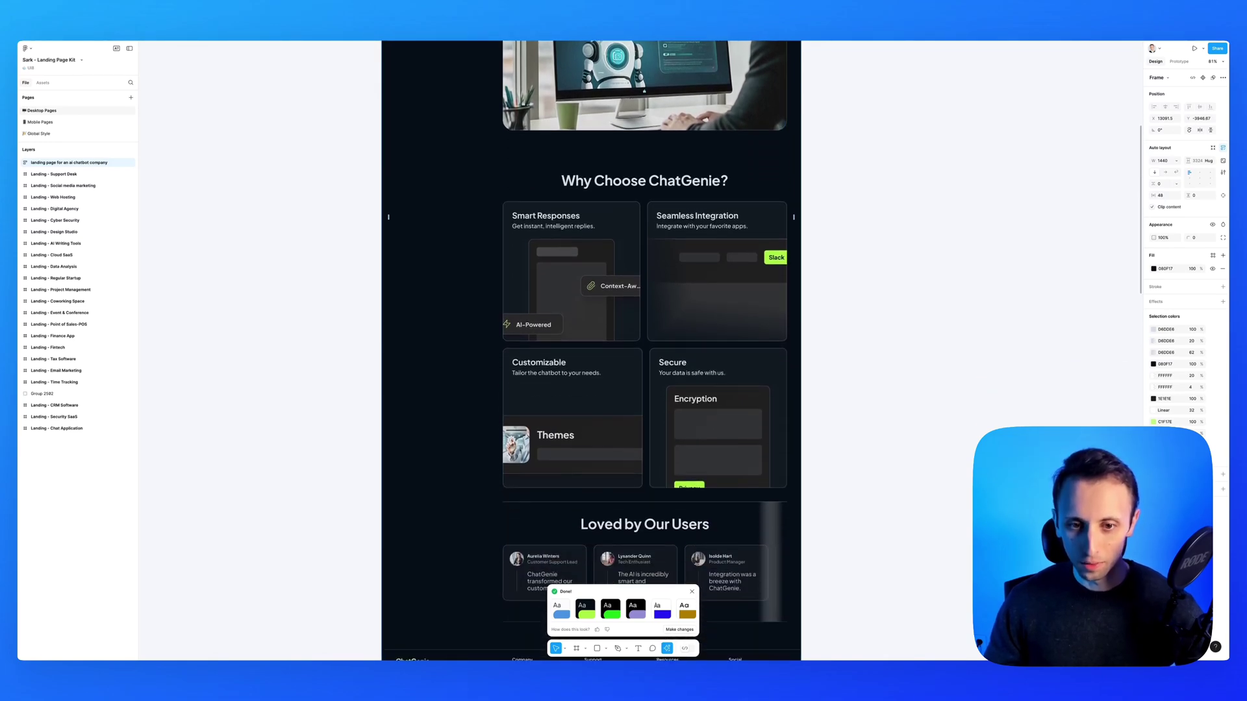
pyautogui.scroll(-4, 598, 318)
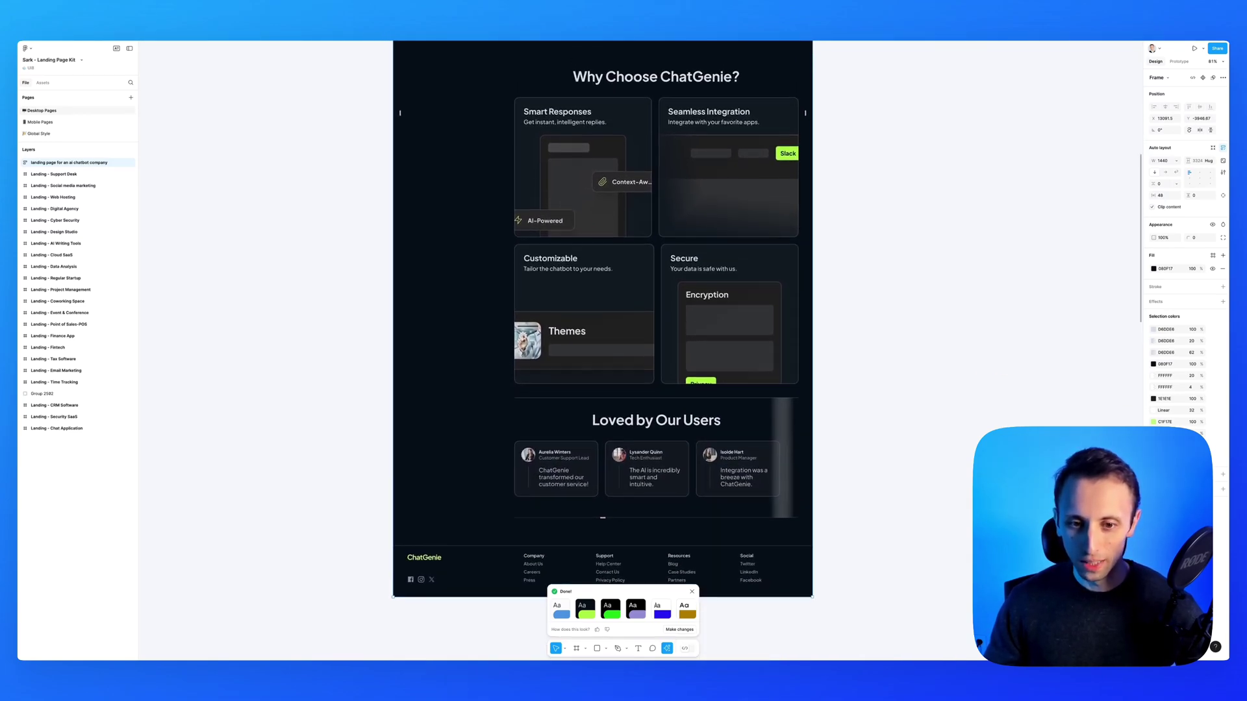
pyautogui.scroll(15, 603, 350)
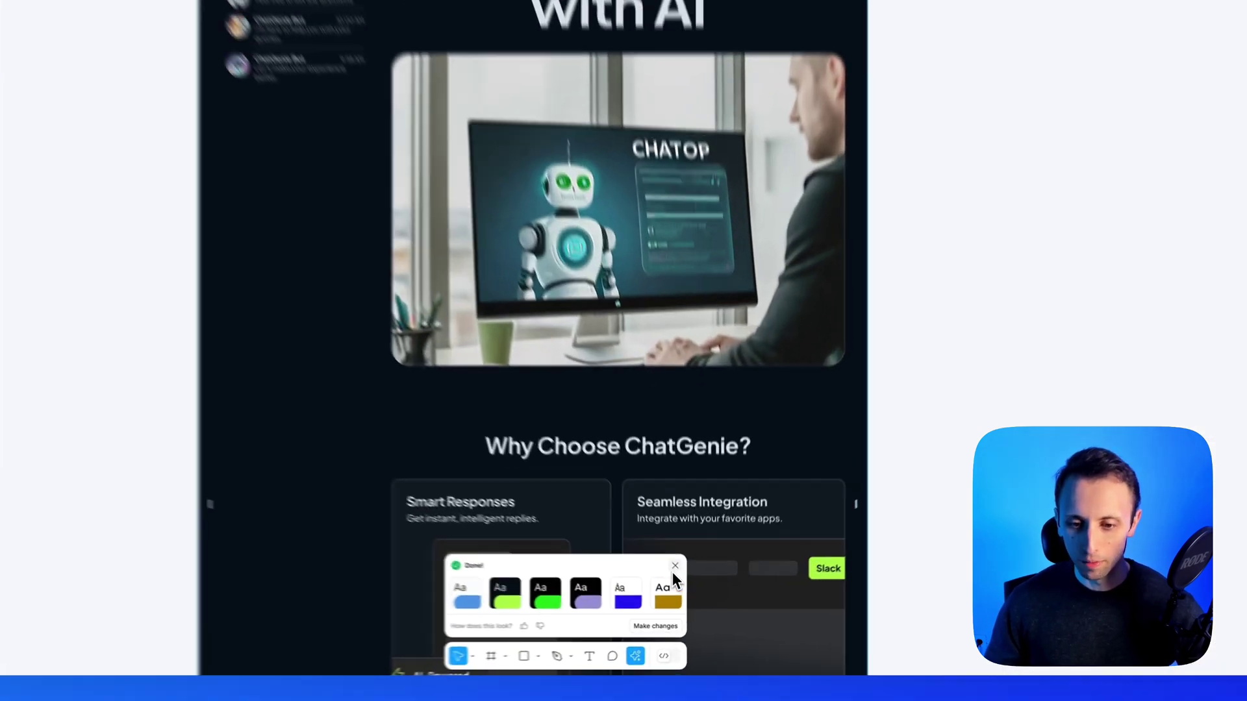
pyautogui.click(674, 568)
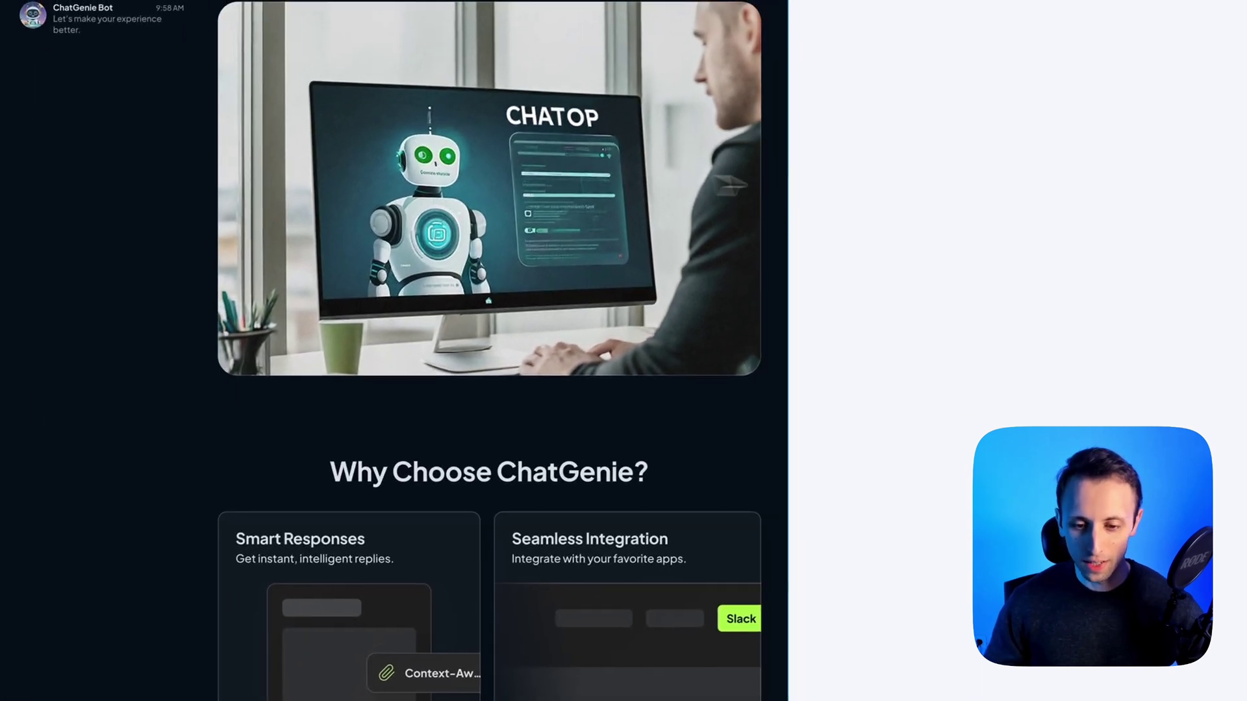
# - Choose Add interactions from the AI actions and open its Learn more help article
pyautogui.click(522, 698)
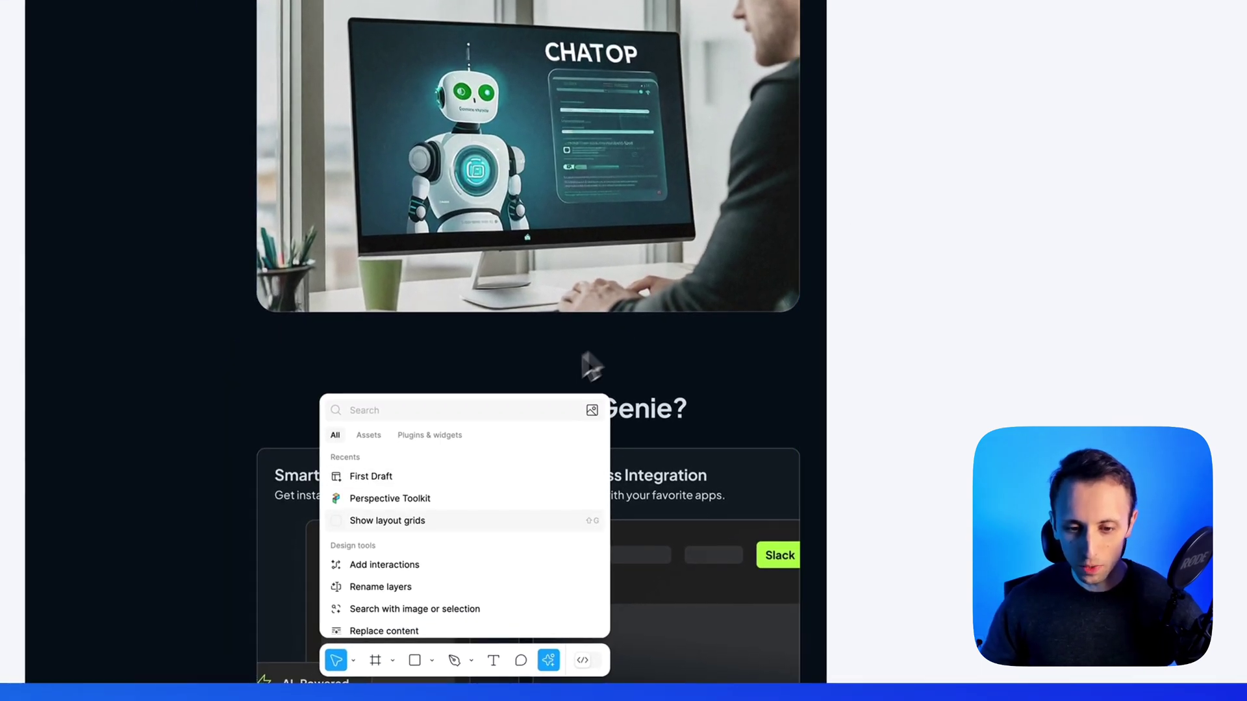
pyautogui.hscroll(5, 854, 216)
pyautogui.scroll(-3, 519, 539)
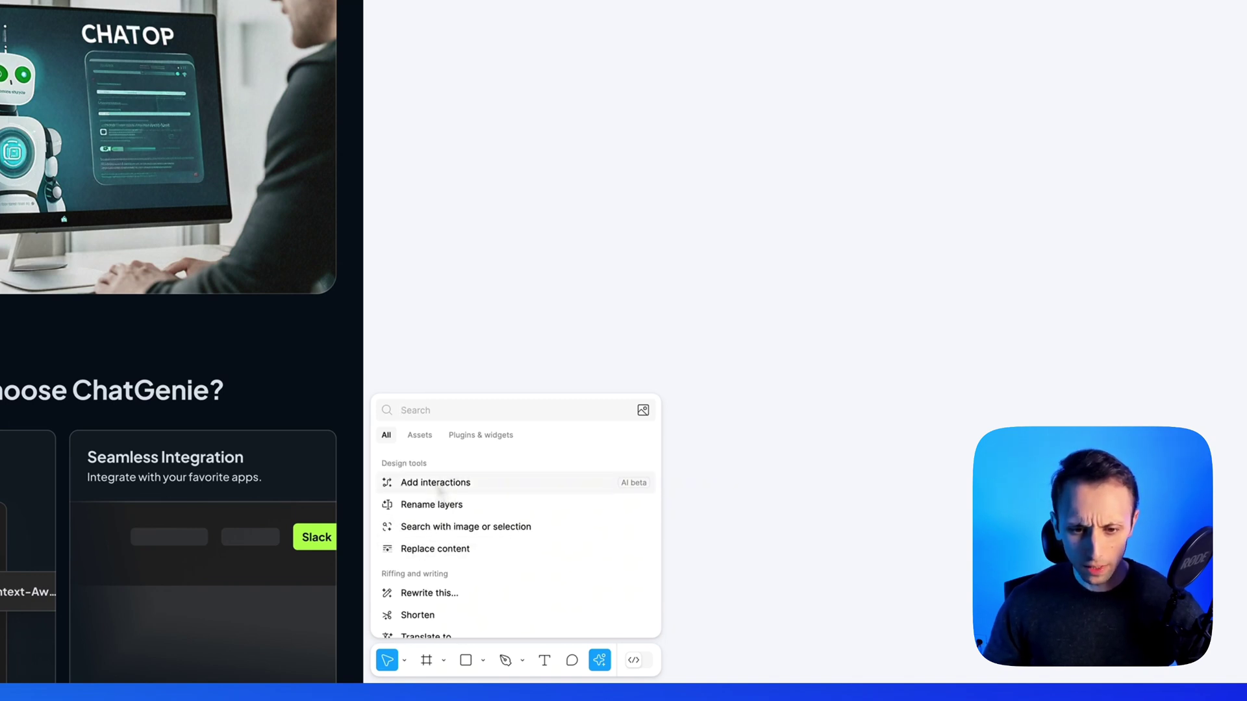
pyautogui.click(437, 482)
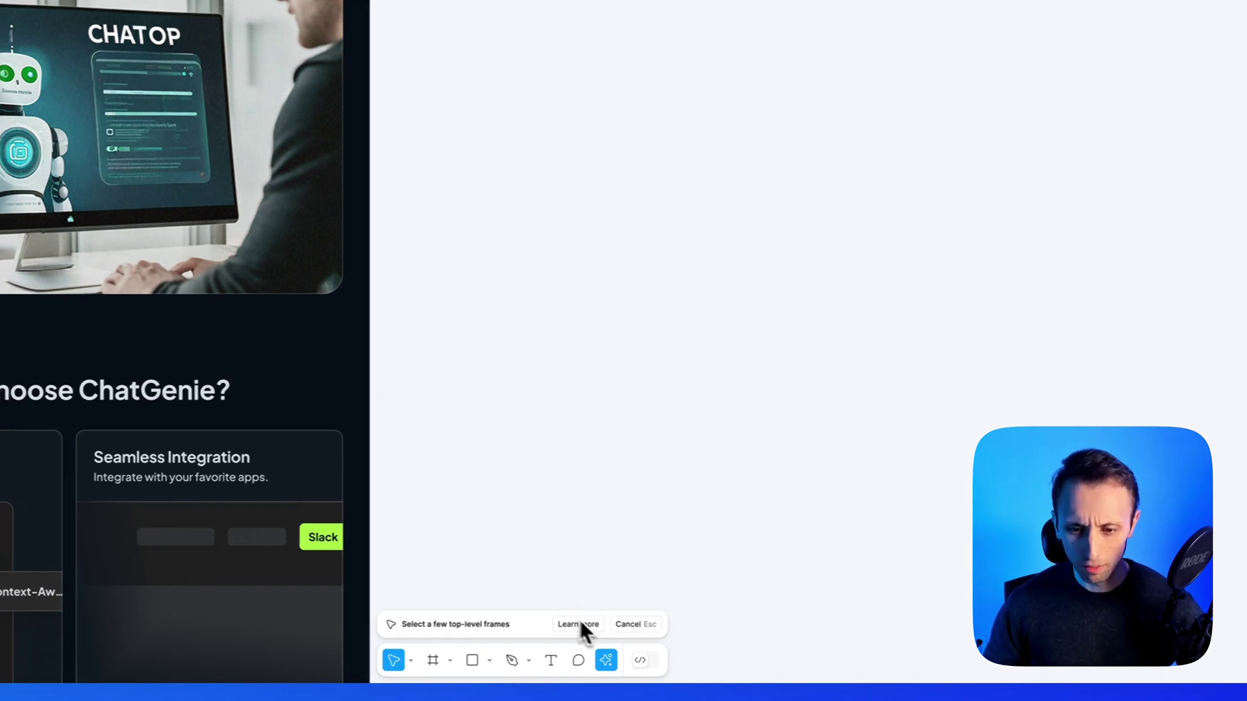
pyautogui.click(613, 625)
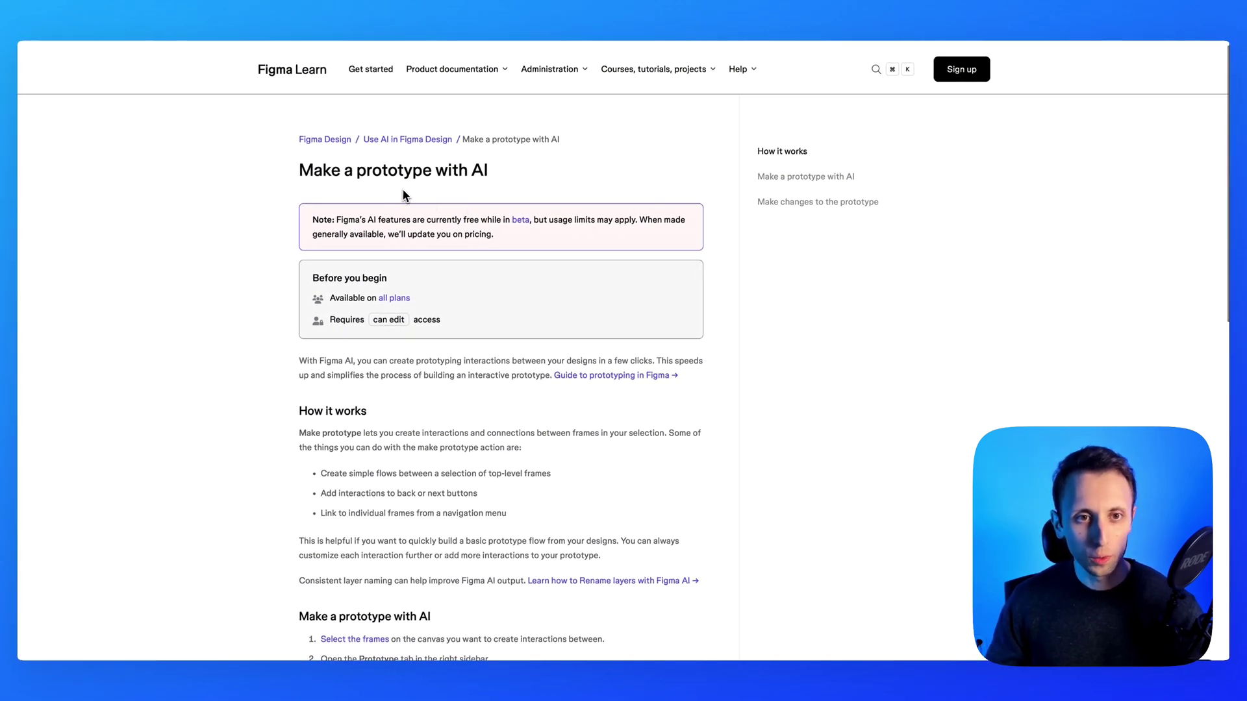
# - Scroll the help article down to the 'Make a prototype with AI' steps
pyautogui.scroll(-5, 429, 190)
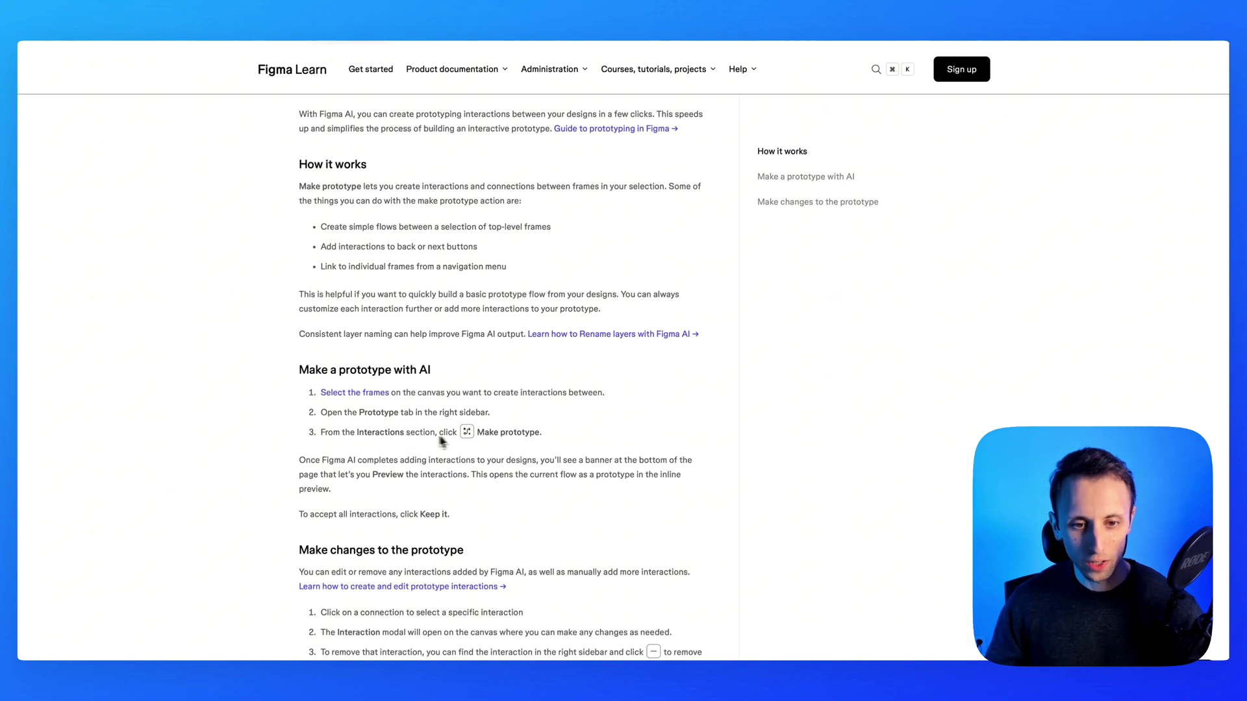
pyautogui.scroll(-3, 486, 435)
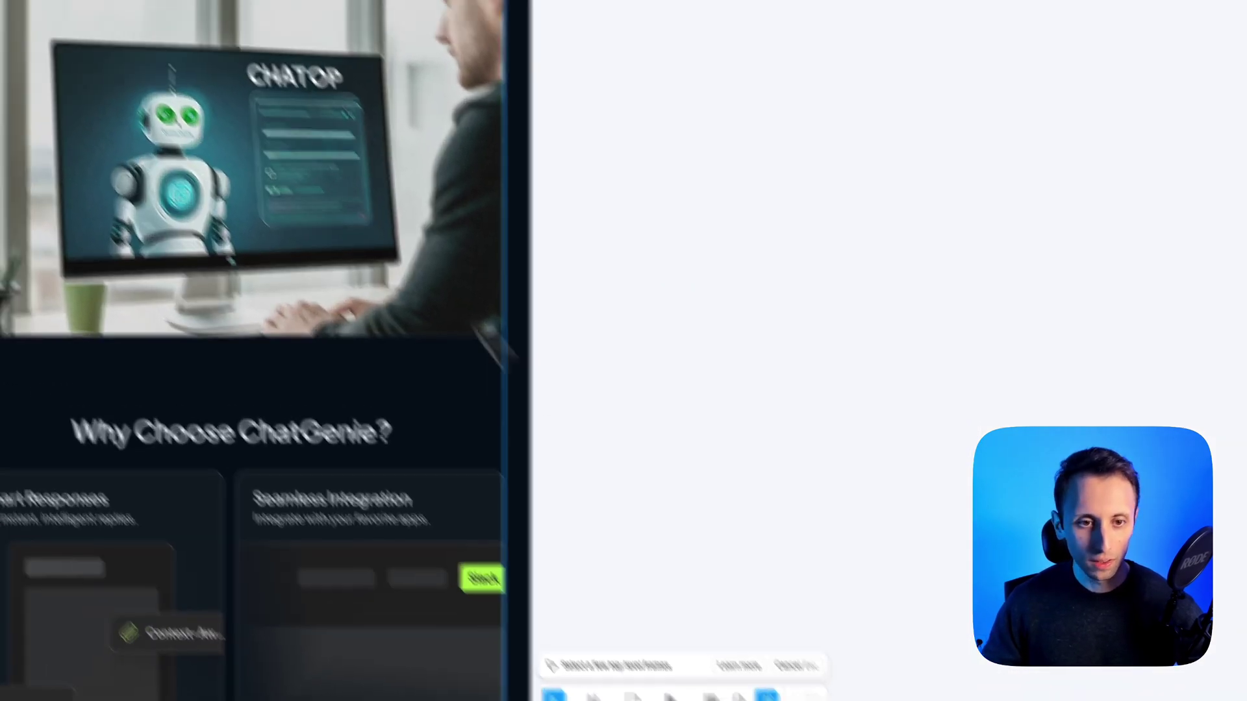
pyautogui.click(73, 43)
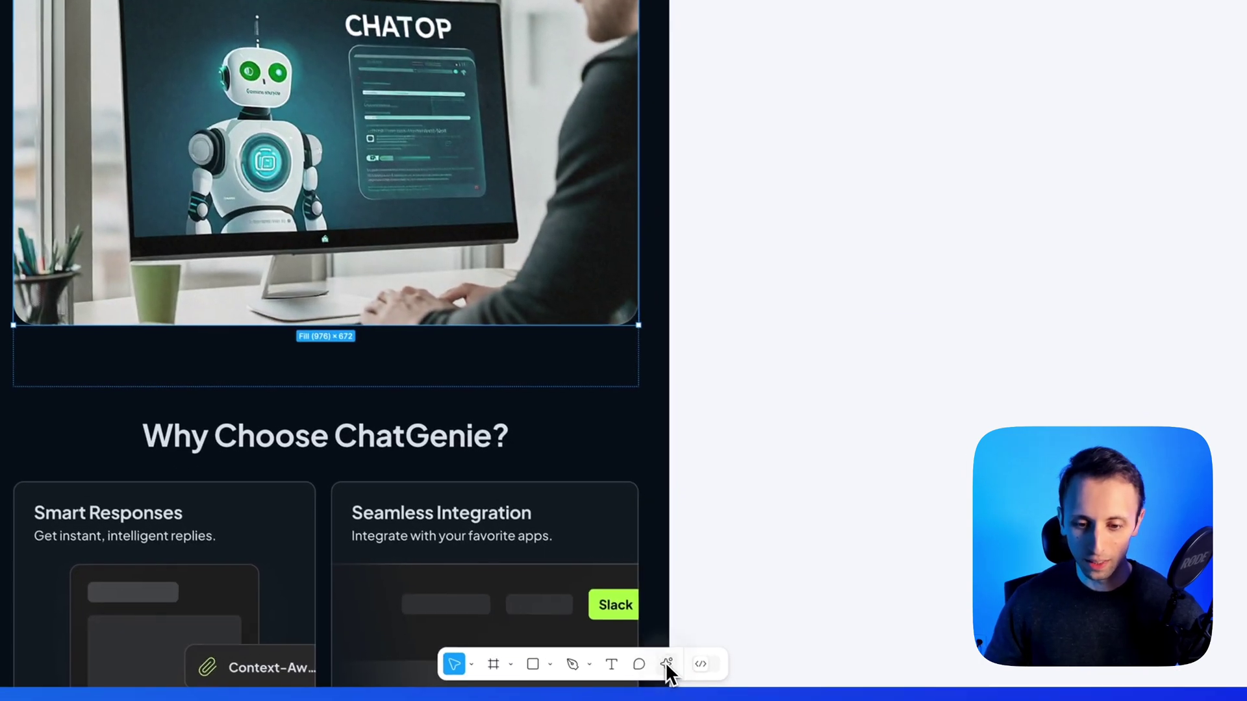
pyautogui.click(661, 658)
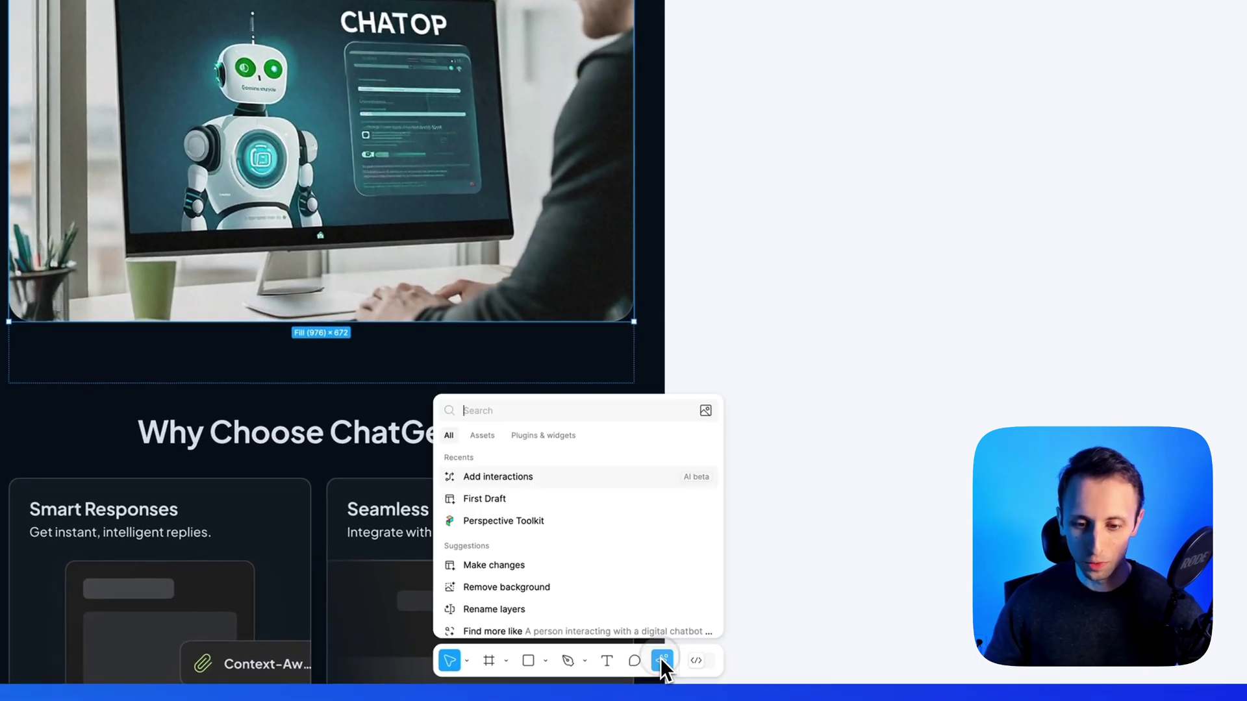
pyautogui.scroll(-2, 617, 588)
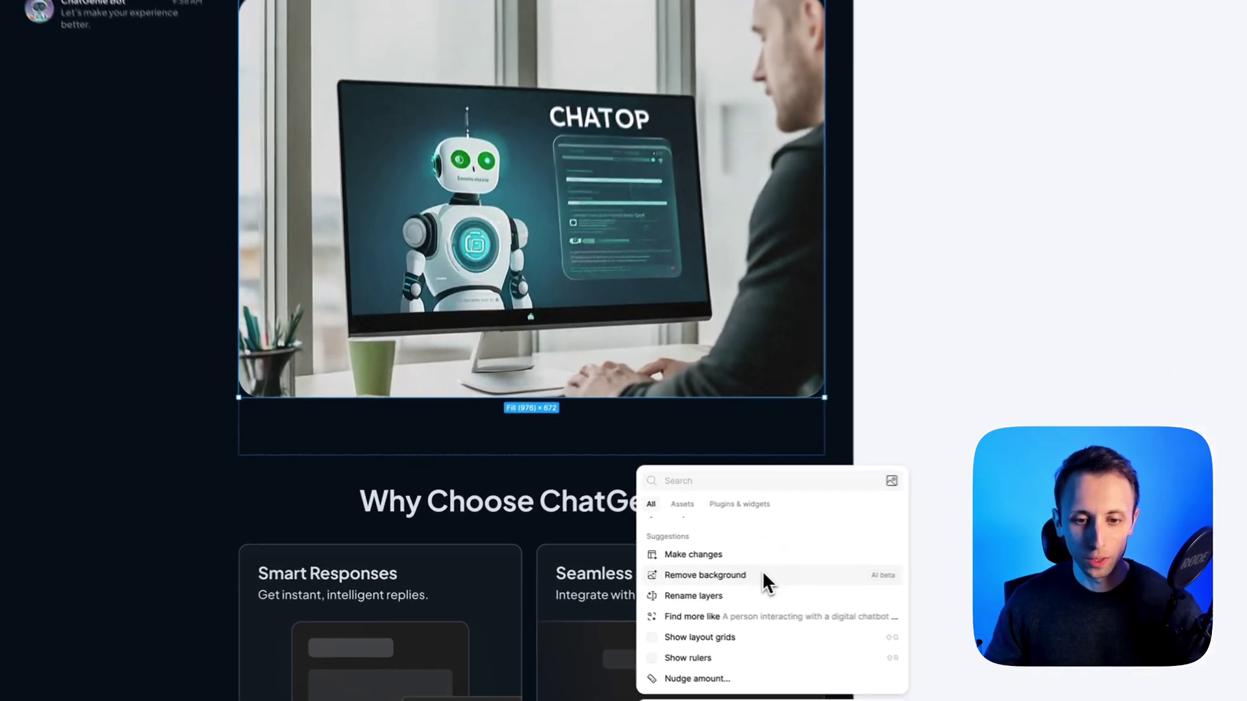
pyautogui.click(630, 573)
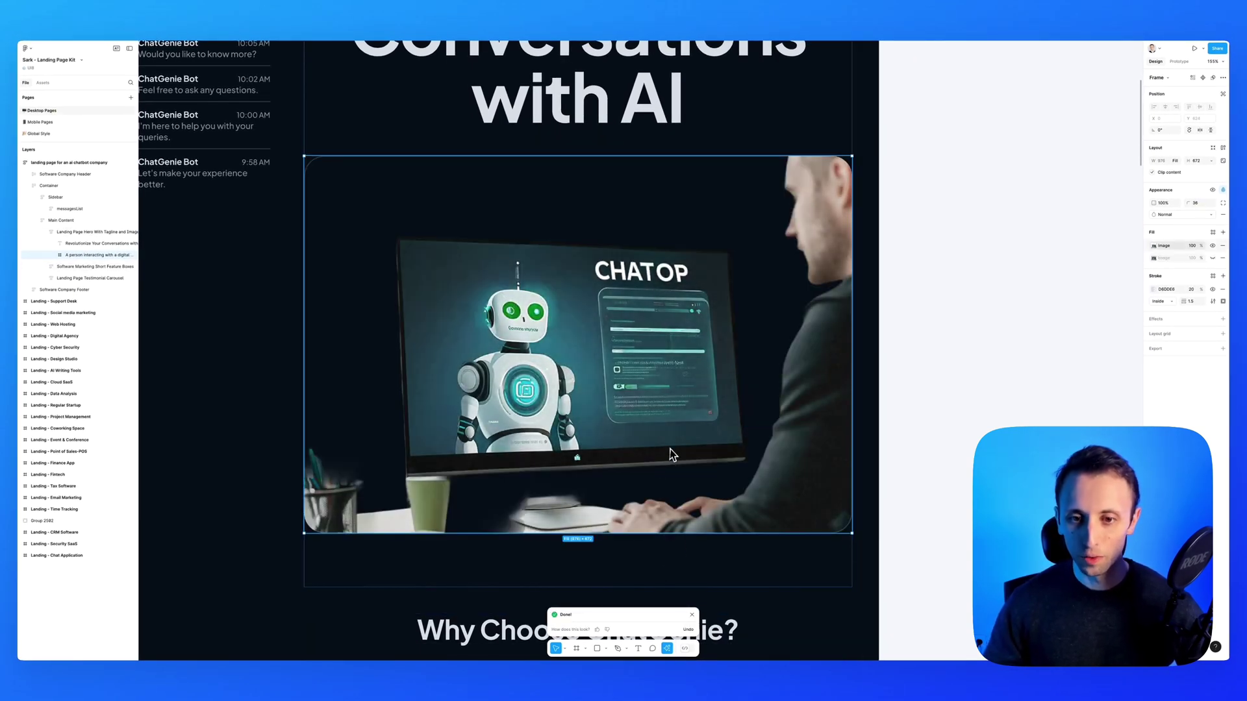
pyautogui.scroll(-2, 681, 444)
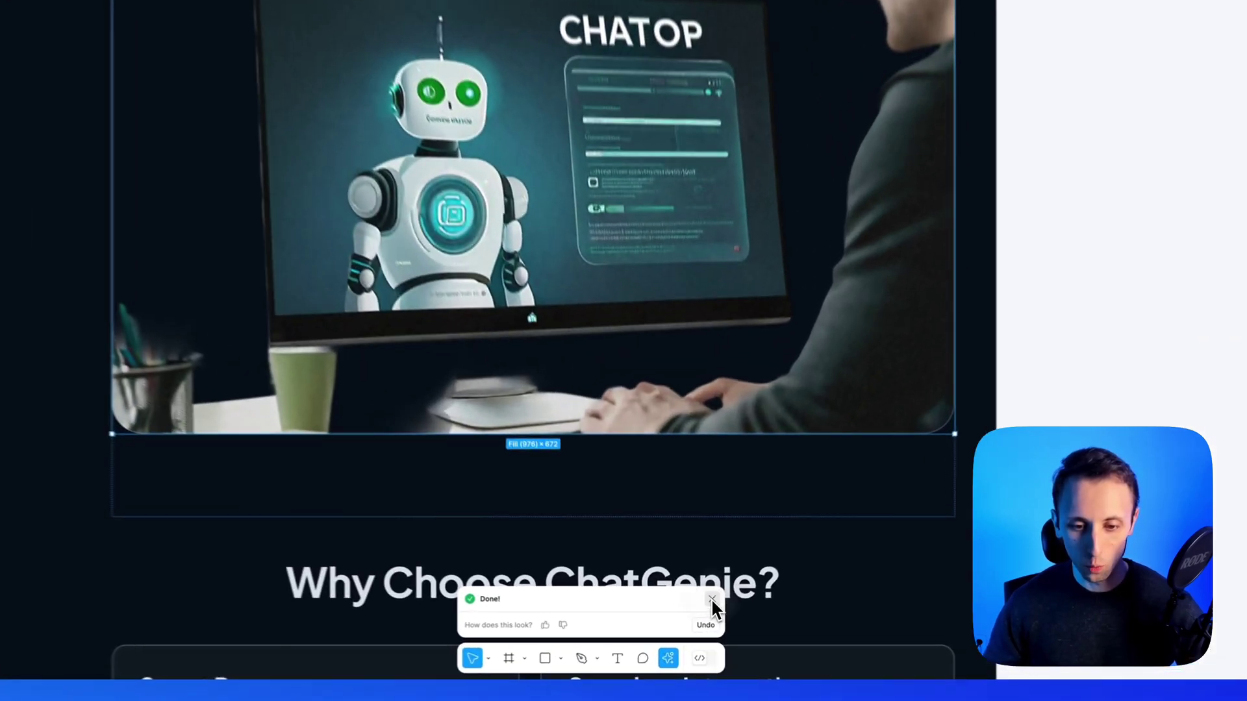
pyautogui.press('super+z')
pyautogui.scroll(-3, 683, 405)
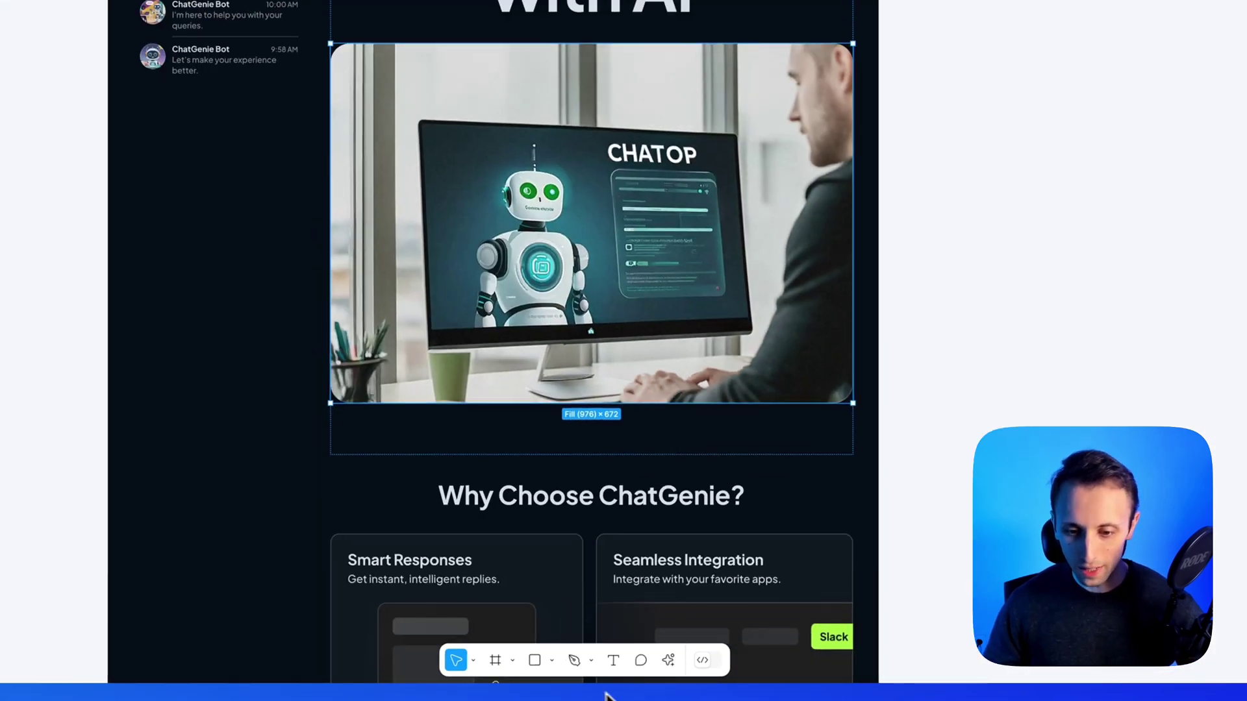
# - Choose Make changes from the AI actions list, reopening the list once
pyautogui.click(669, 661)
pyautogui.scroll(-2, 569, 510)
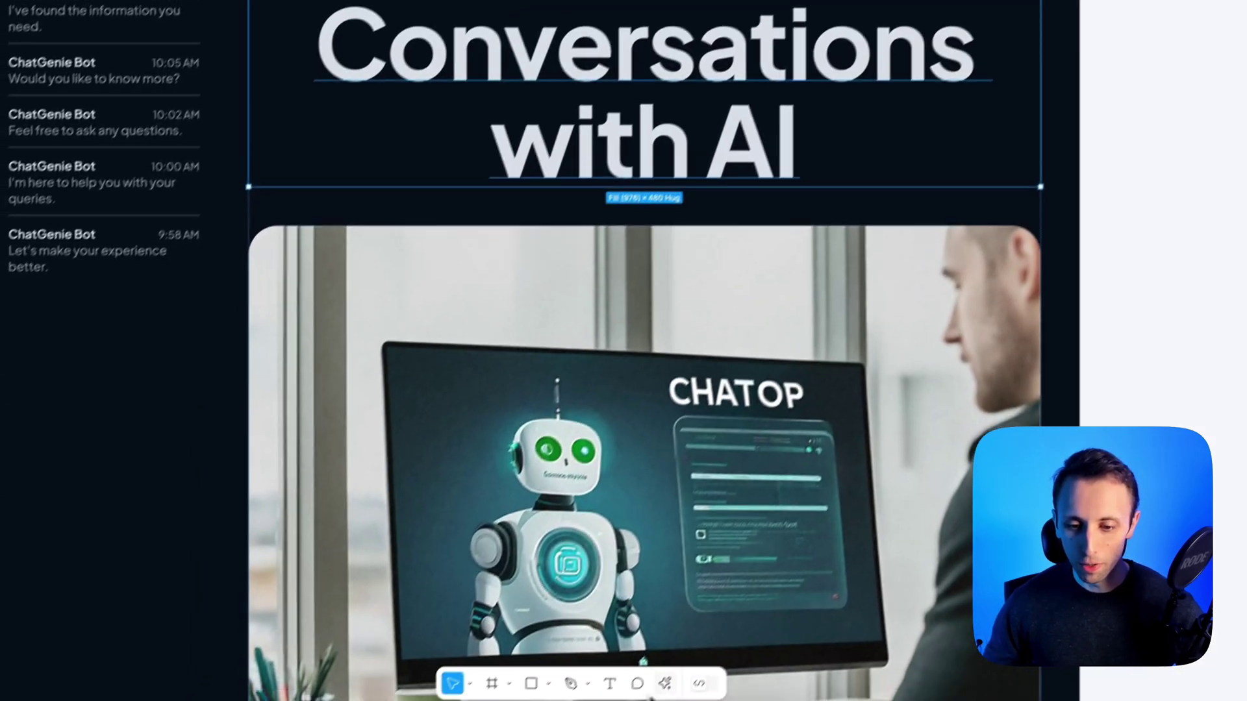
pyautogui.click(672, 679)
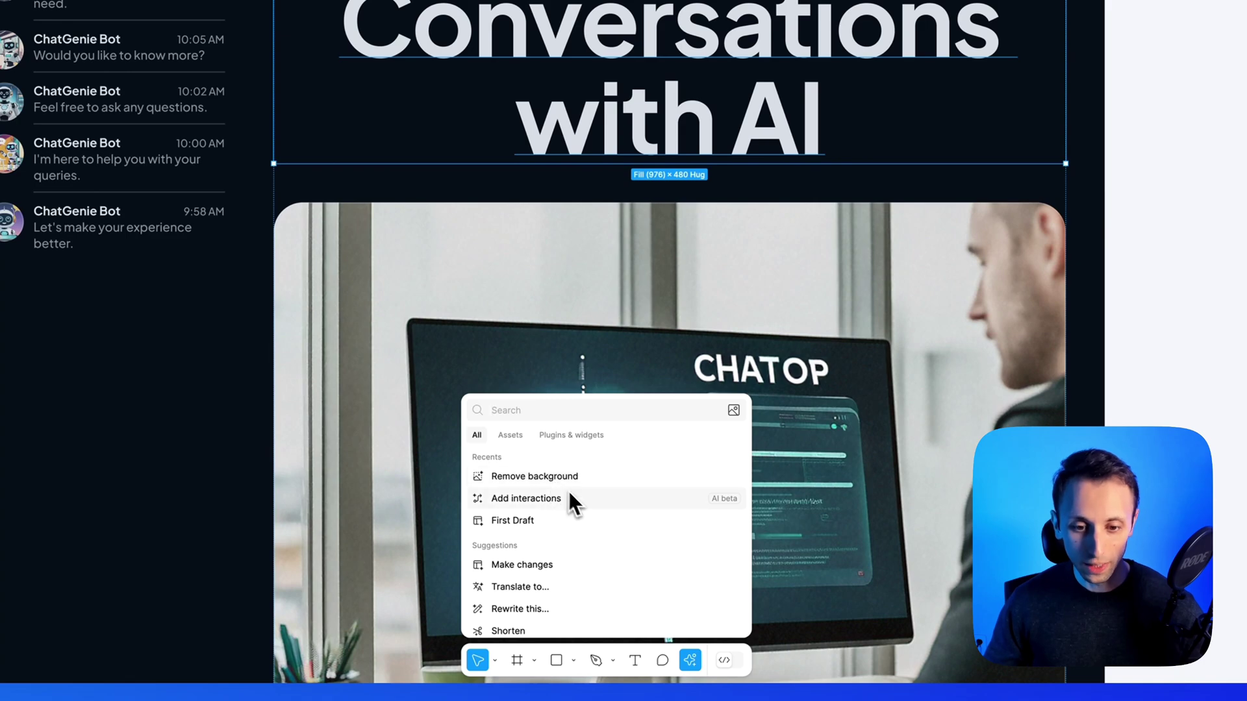
pyautogui.scroll(-2, 577, 502)
pyautogui.click(576, 496)
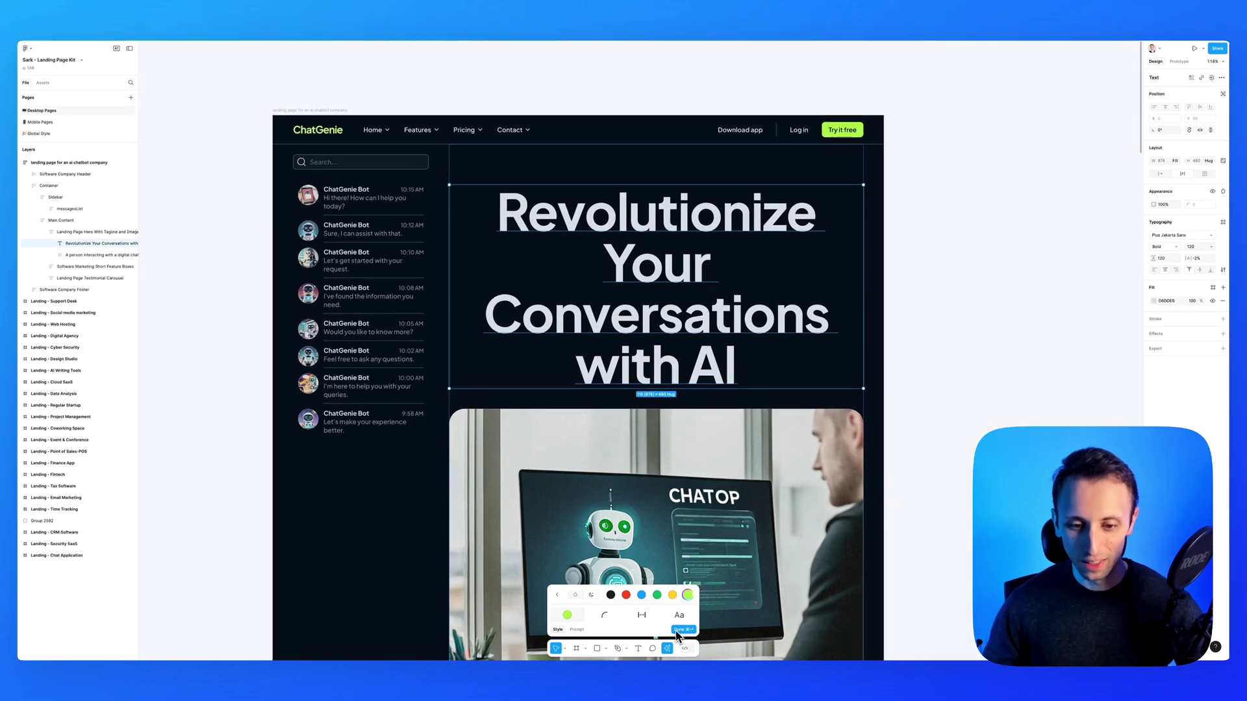
# - Switch the landing page frame to a light theme with a custom blue 0037FF accent
pyautogui.scroll(-3, 562, 609)
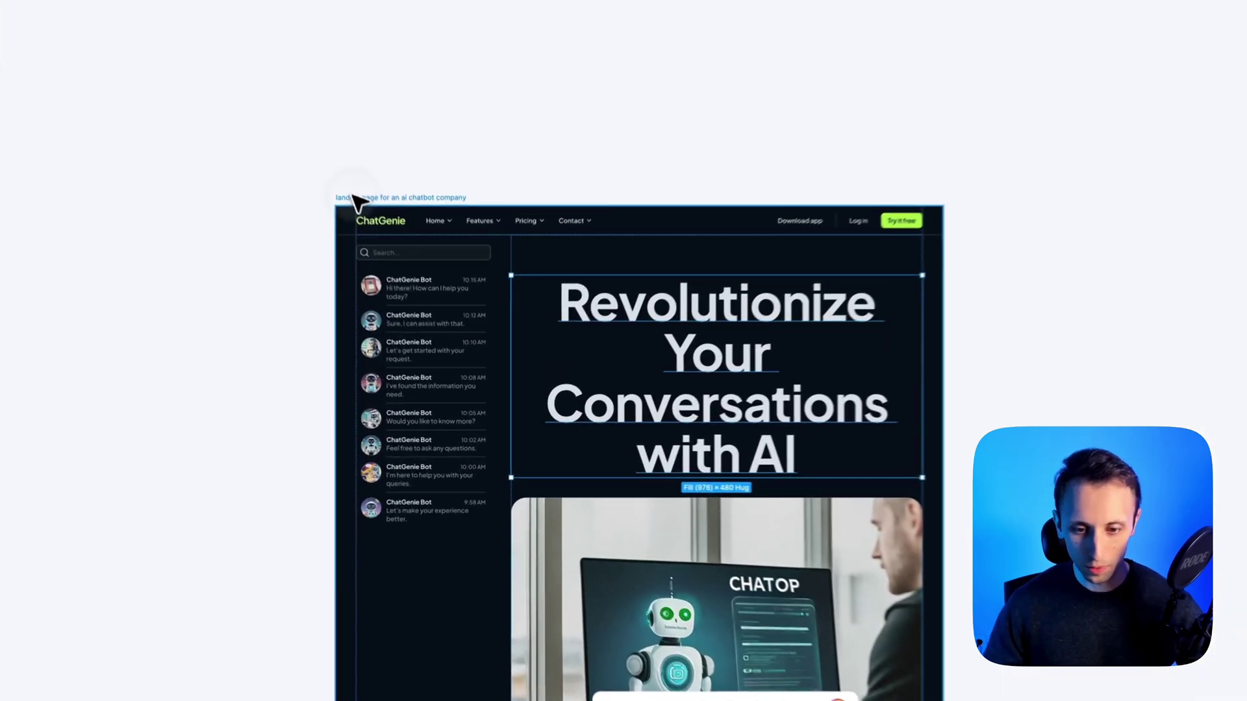
pyautogui.click(403, 298)
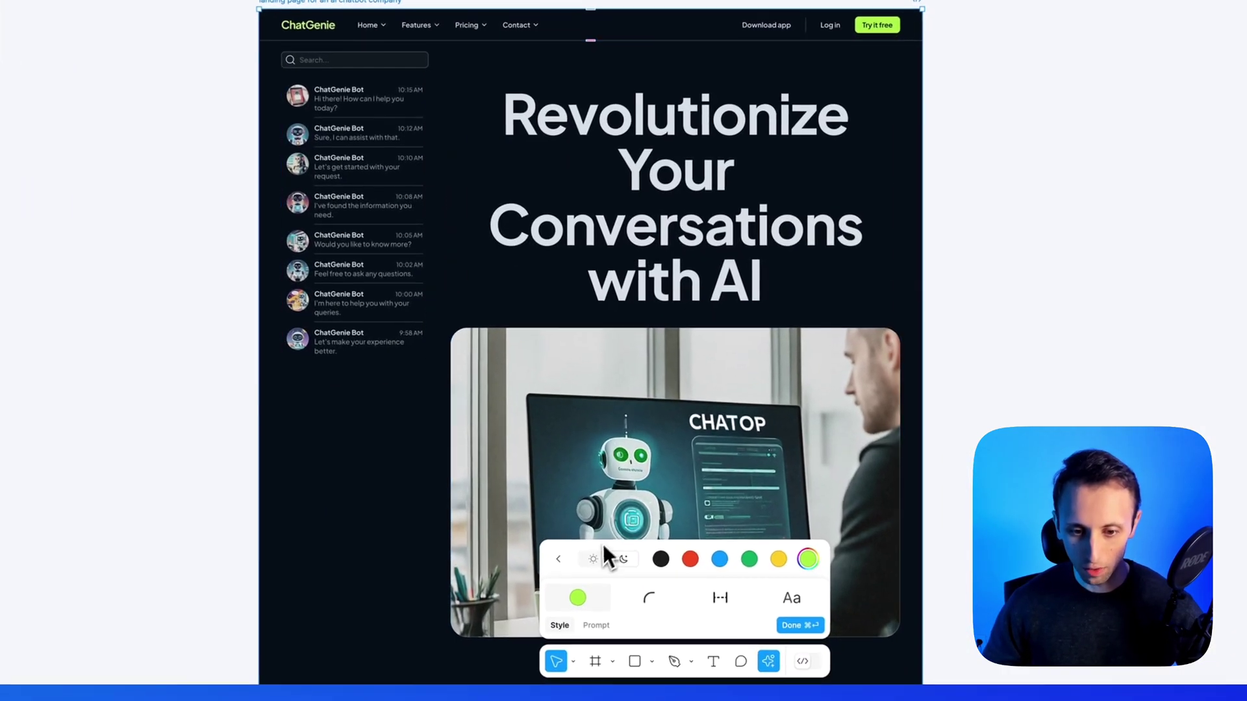
pyautogui.click(626, 656)
pyautogui.scroll(-3, 655, 422)
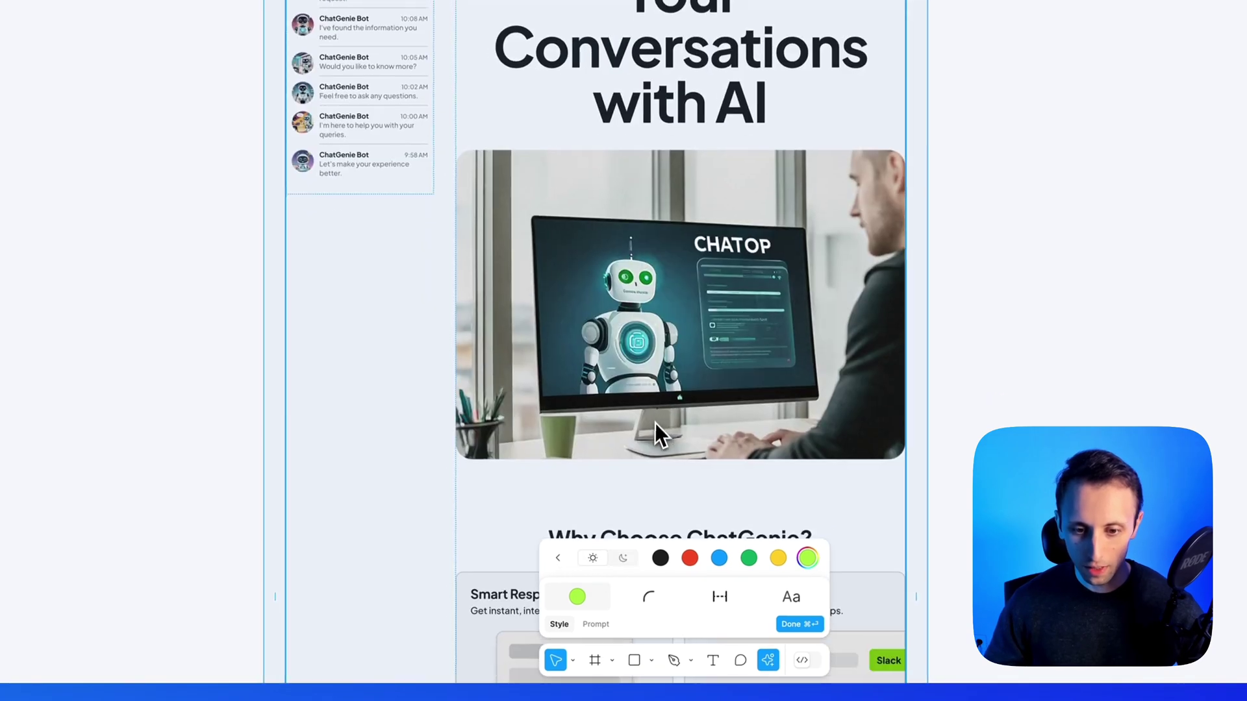
pyautogui.click(806, 561)
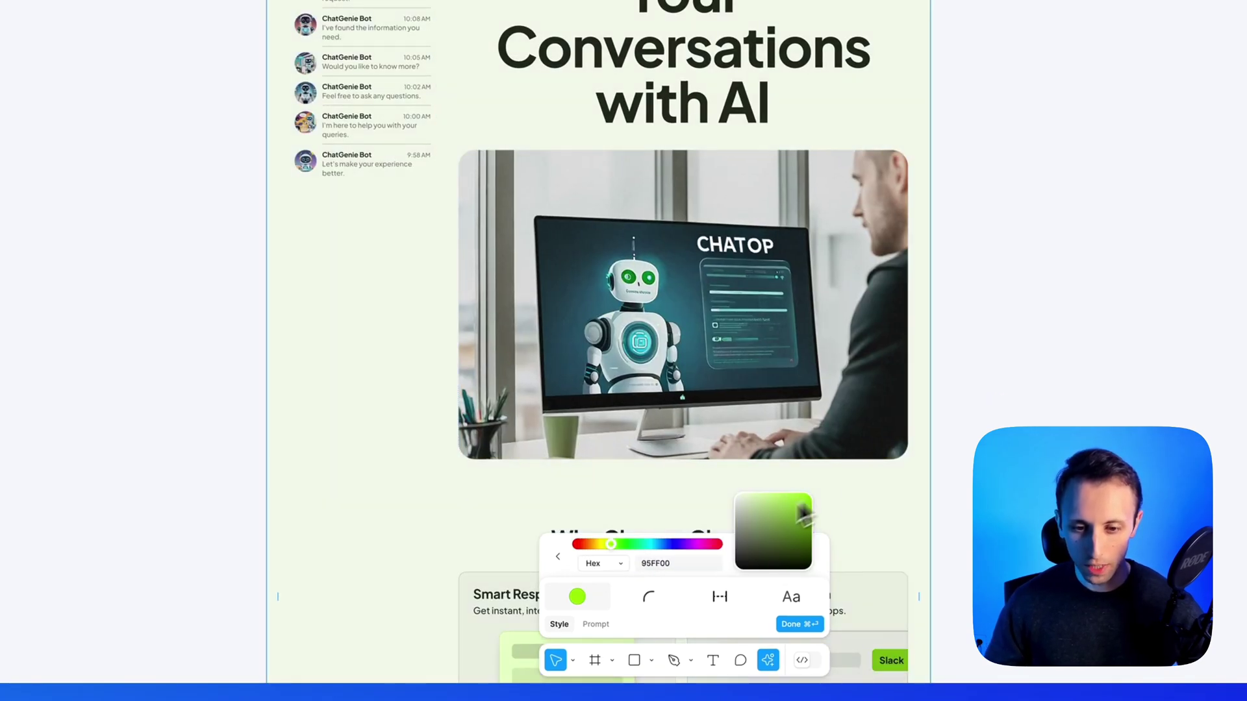
pyautogui.click(673, 544)
pyautogui.moveTo(672, 547); pyautogui.dragTo(667, 547)
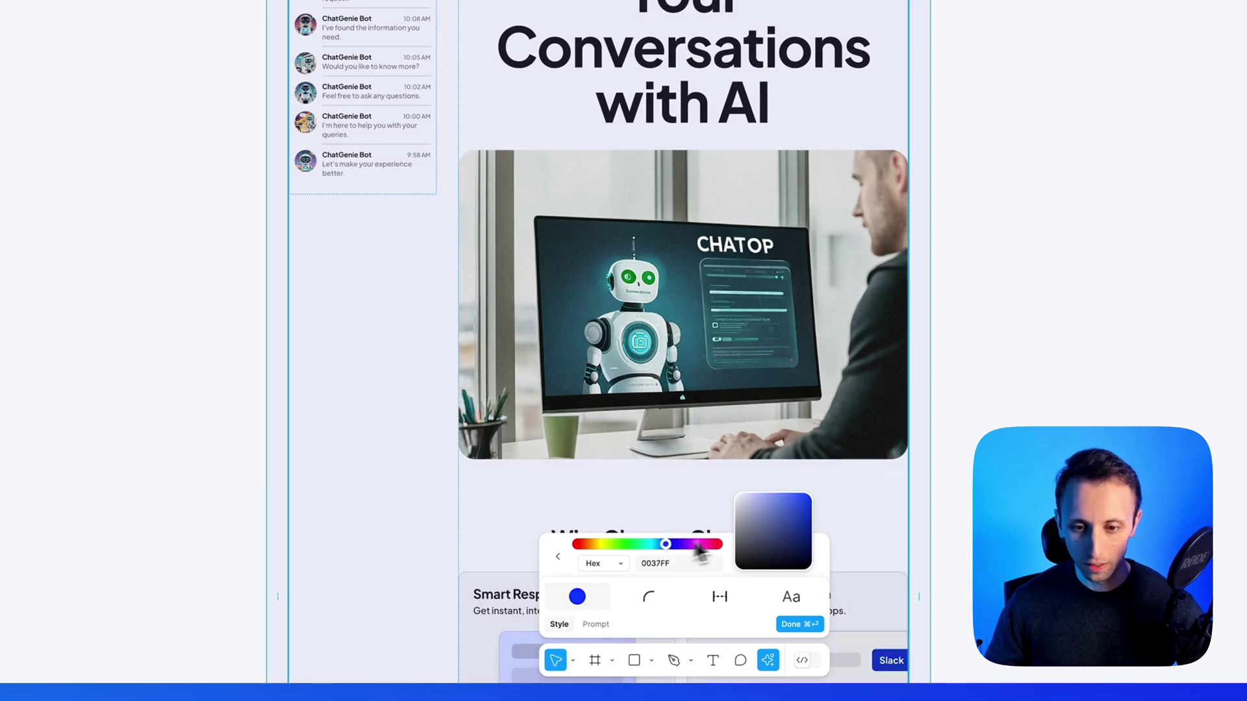
# - Adjust the Radius slider for corner rounding and increase the Spacing slider
pyautogui.scroll(3, 621, 278)
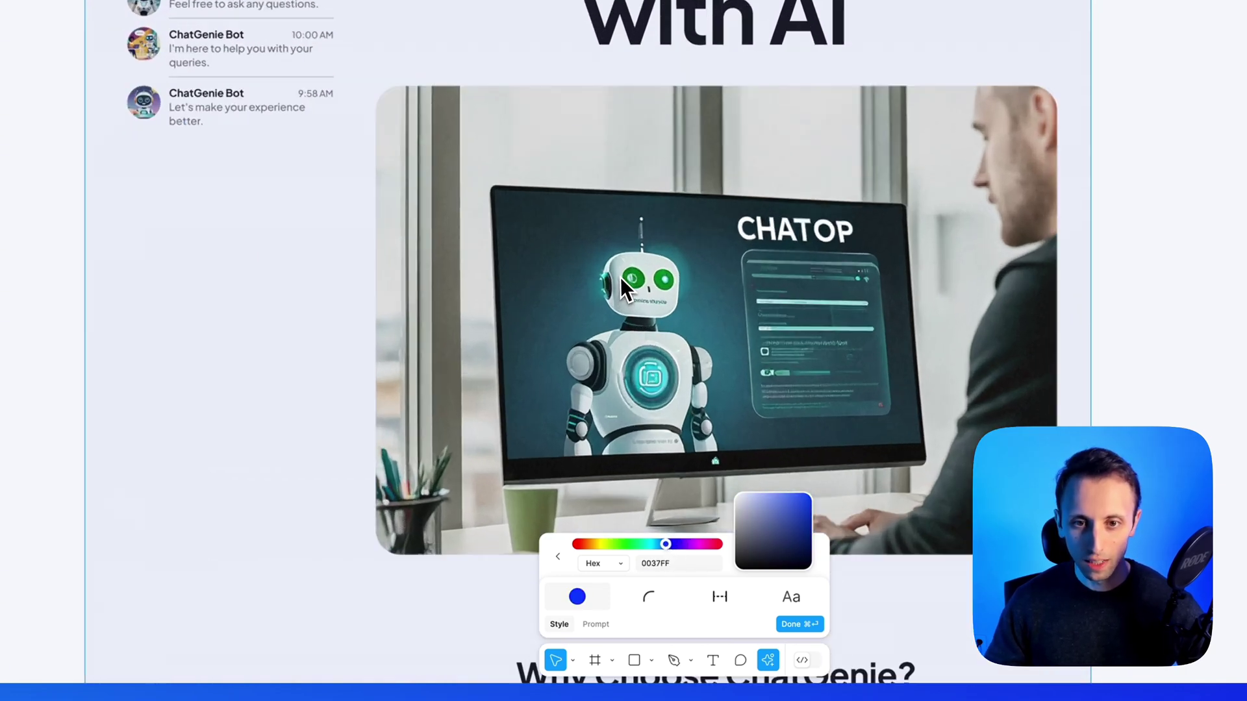
pyautogui.click(651, 599)
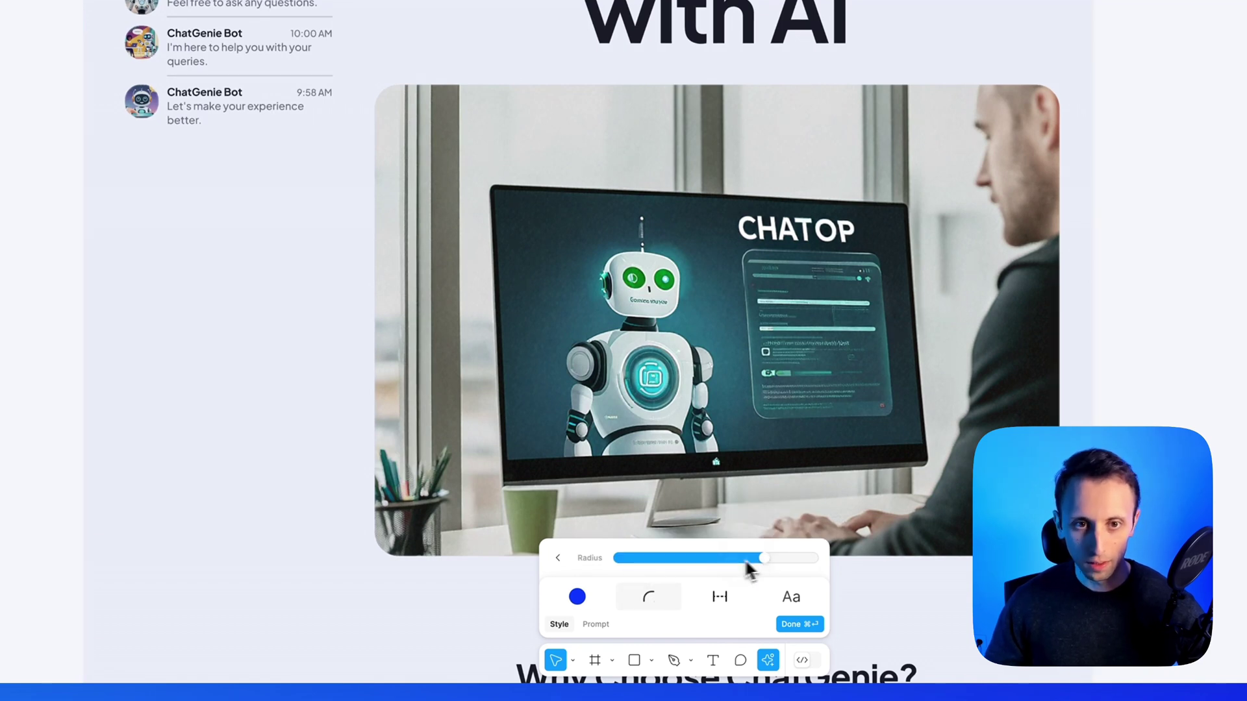
pyautogui.moveTo(746, 562)
pyautogui.mouseDown()
pyautogui.moveTo(693, 557)
pyautogui.moveTo(787, 556)
pyautogui.moveTo(713, 552)
pyautogui.moveTo(762, 554)
pyautogui.mouseUp()
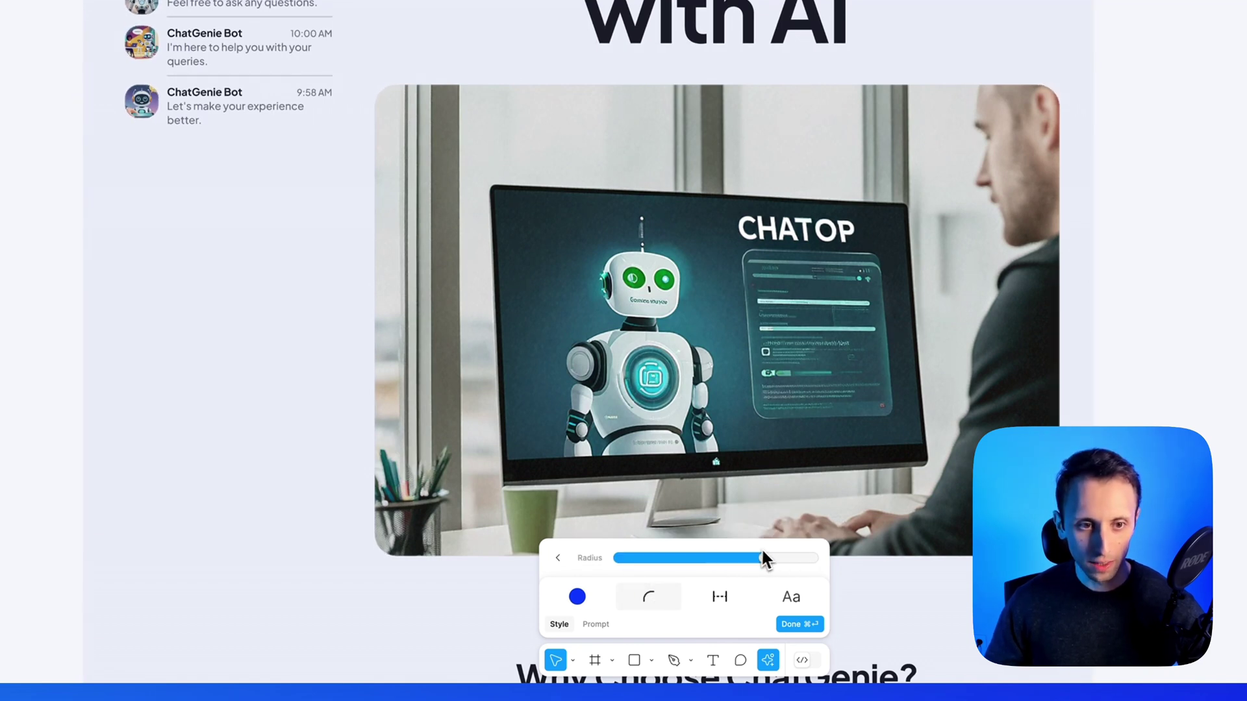
pyautogui.click(727, 595)
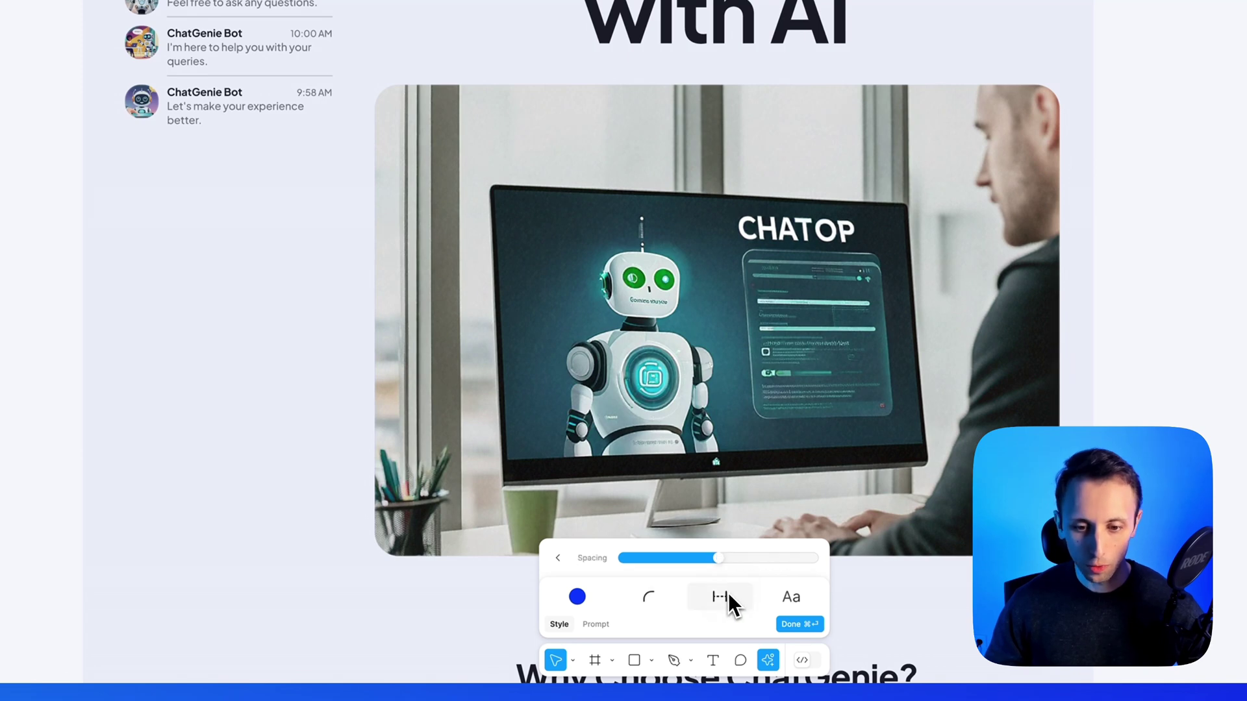
pyautogui.moveTo(719, 563)
pyautogui.mouseDown()
pyautogui.moveTo(670, 560)
pyautogui.moveTo(787, 561)
pyautogui.moveTo(711, 560)
pyautogui.mouseUp()
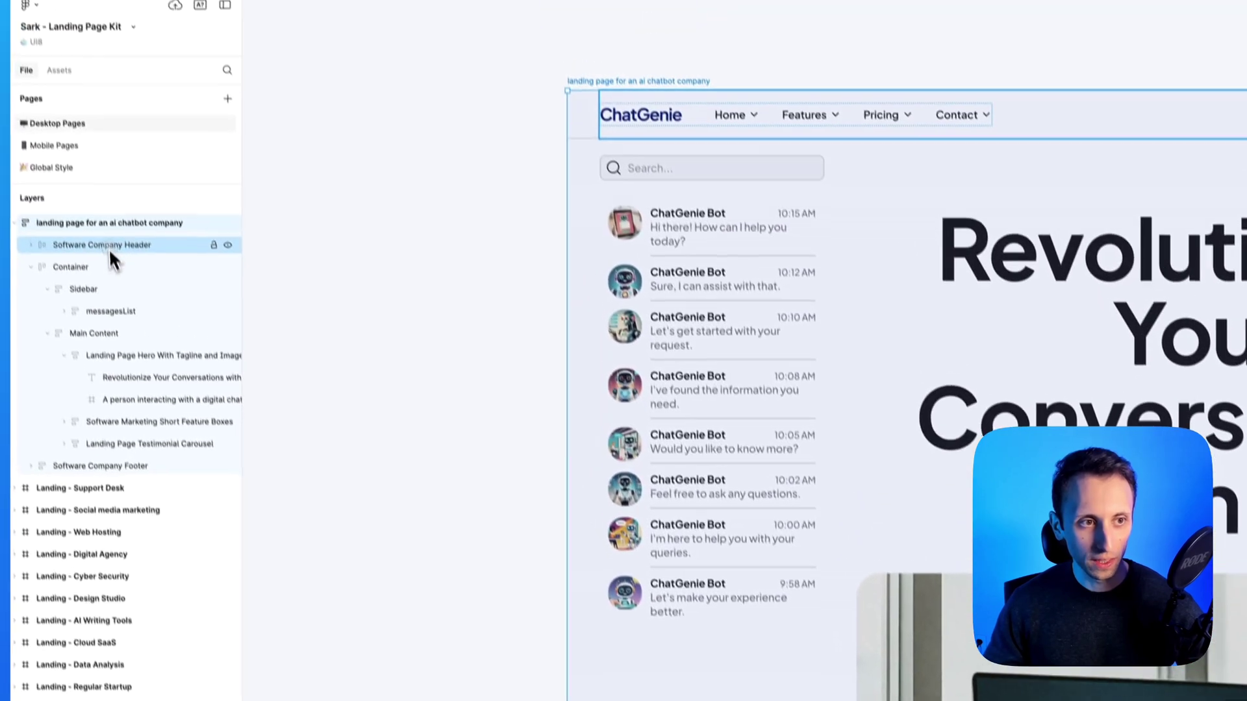
pyautogui.click(91, 317)
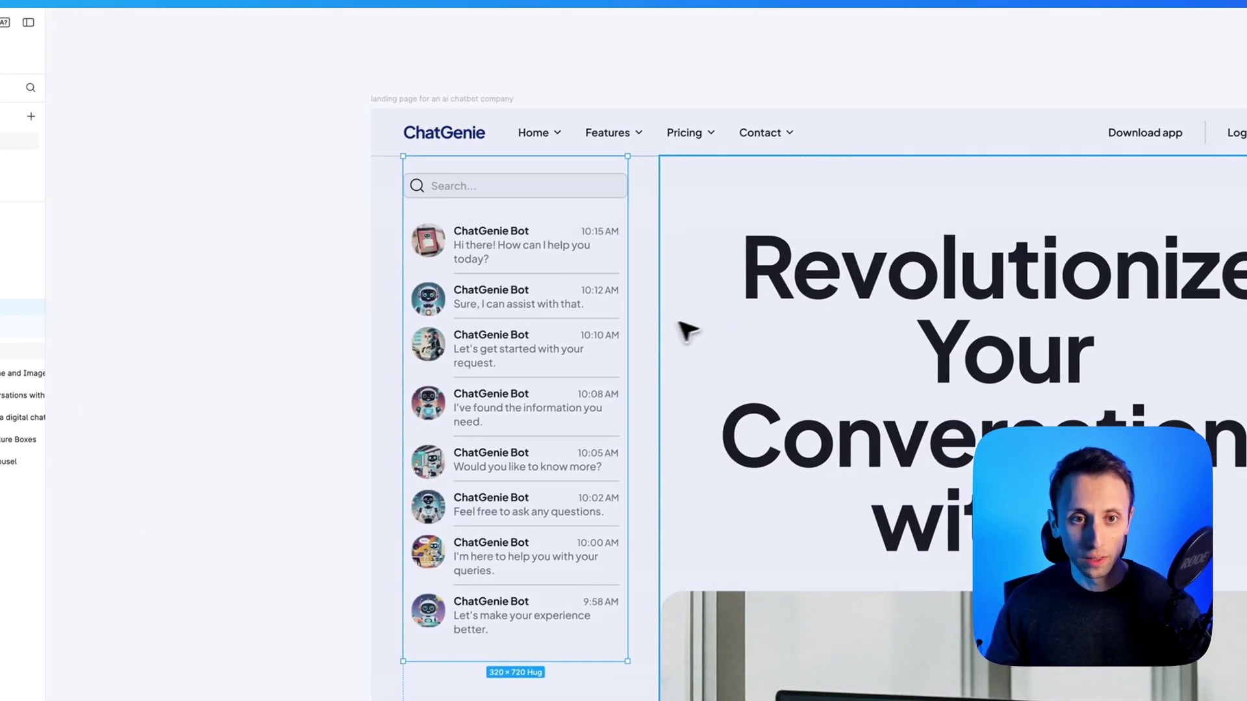
pyautogui.click(687, 331)
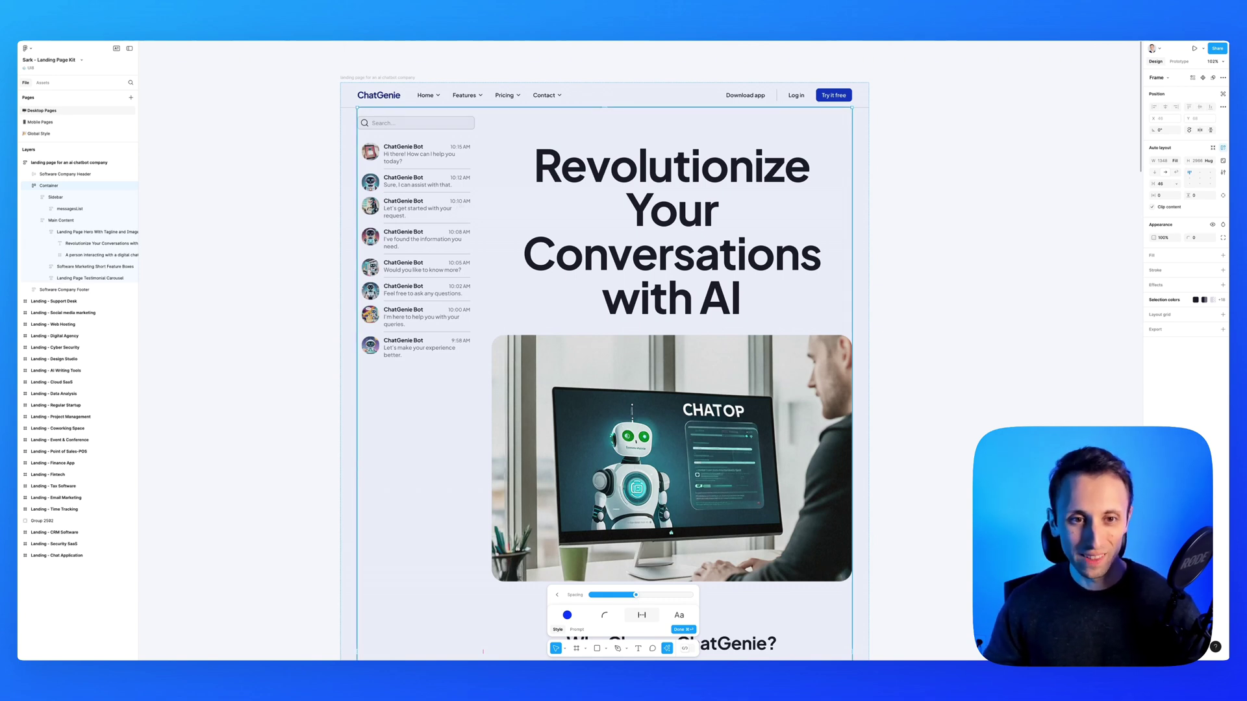
pyautogui.scroll(-3, 461, 208)
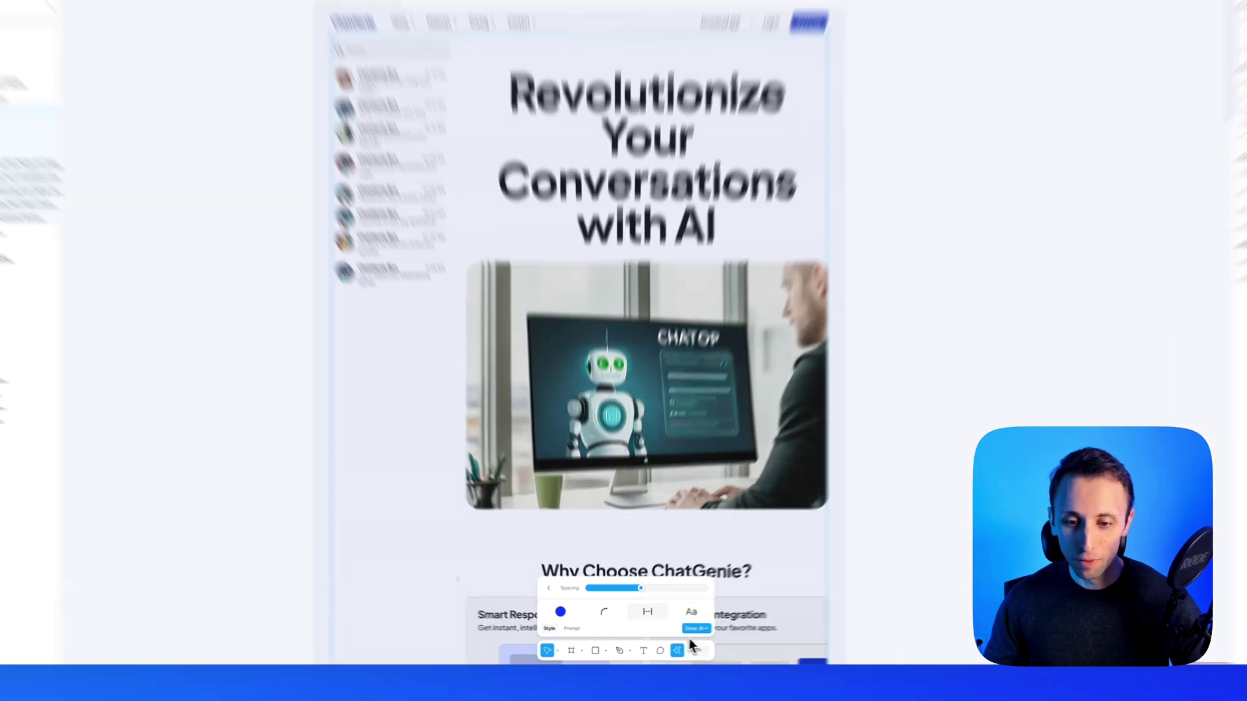
# - Glance at the Aa font options, then return to the Actions list showing First Draft, Translate and Rewrite
pyautogui.click(691, 612)
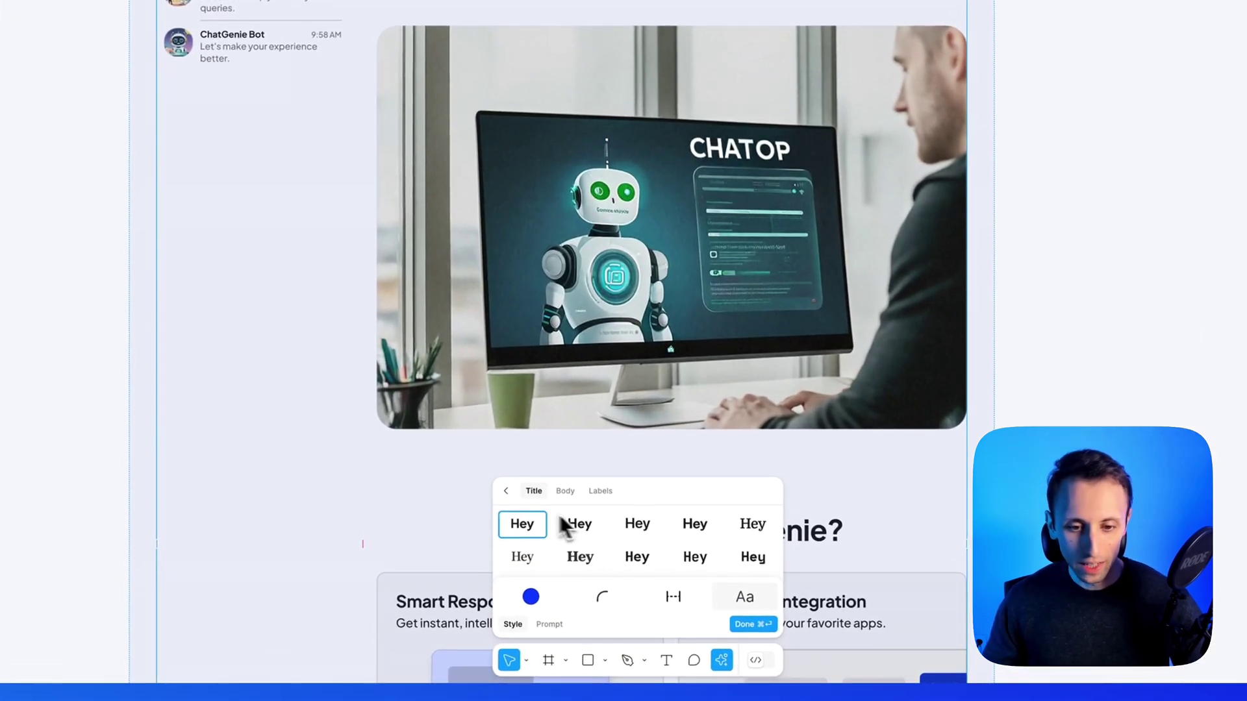
pyautogui.click(507, 492)
pyautogui.scroll(-3, 572, 504)
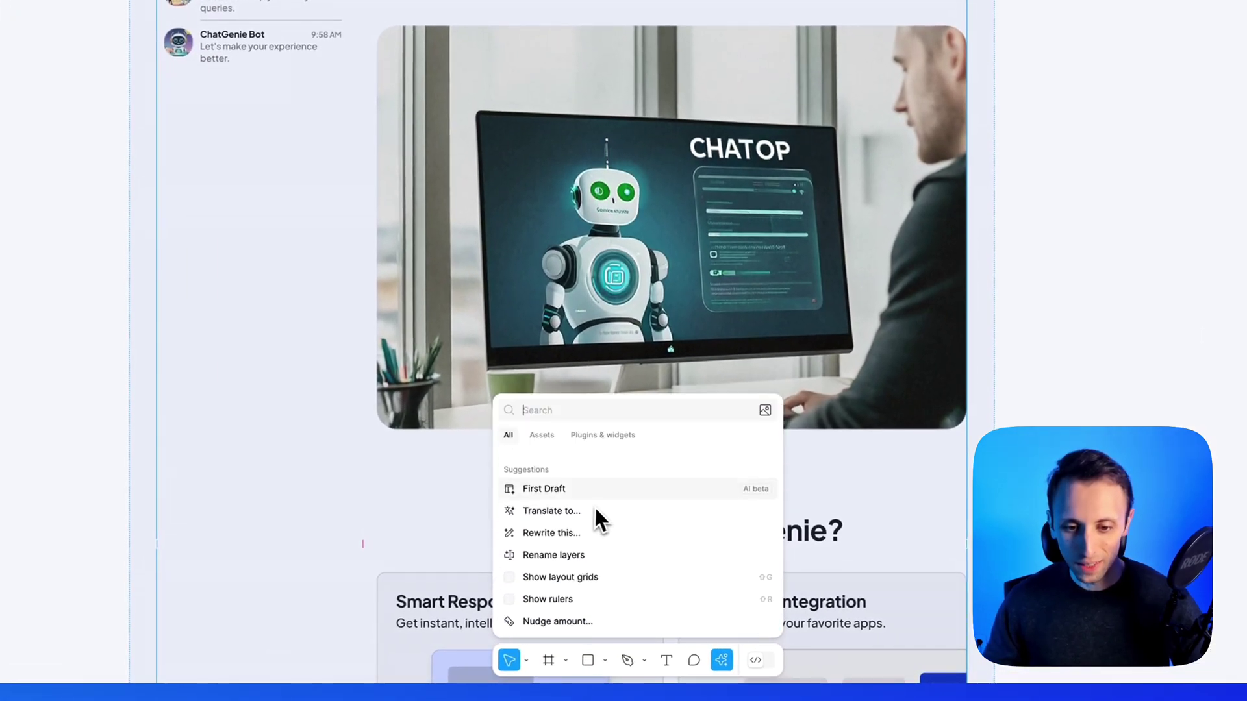